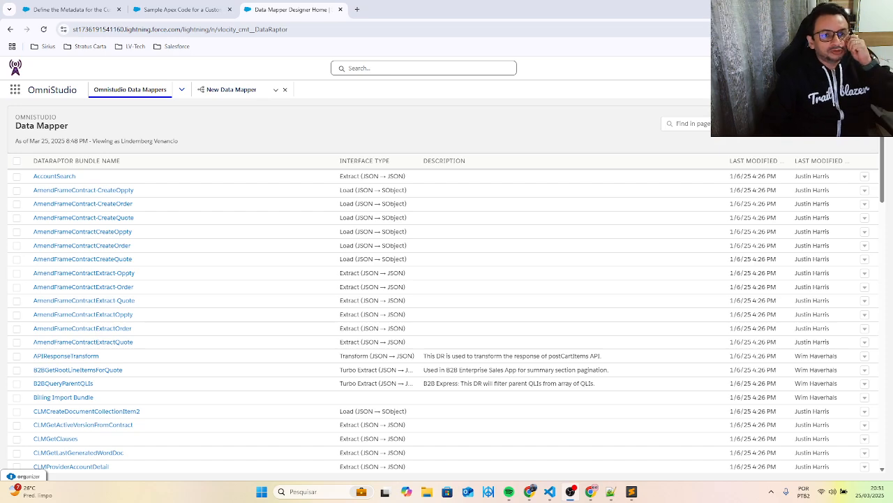
- Review the Salesforce Help article on defining custom function metadata, including its setup steps and function definition settings
{"action": "left_click", "coordinate": [70, 9]}
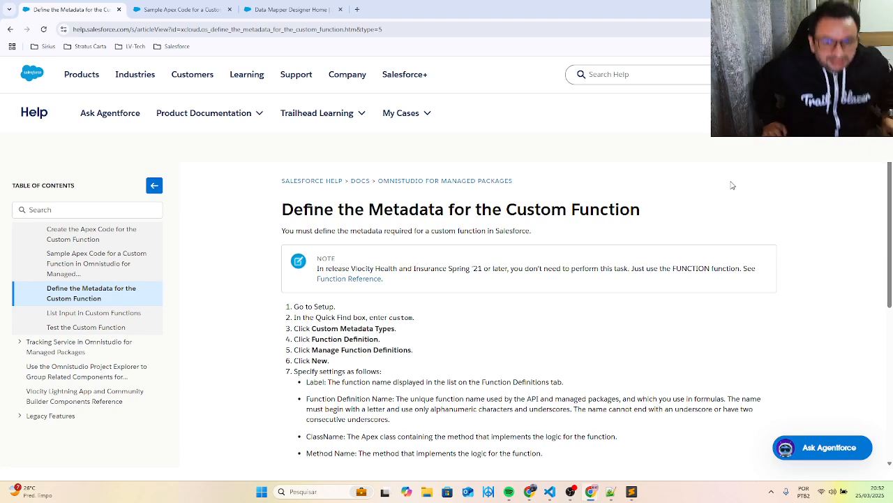
{"action": "left_click", "coordinate": [154, 9]}
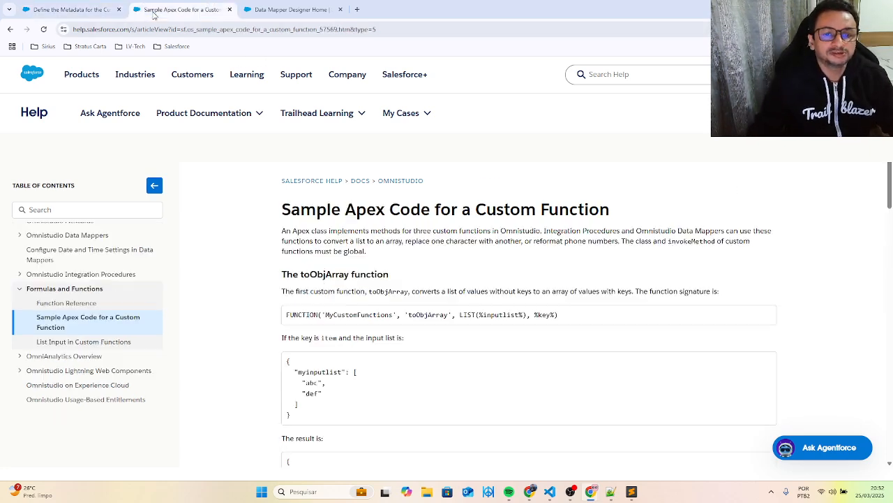
{"action": "left_click", "coordinate": [70, 11]}
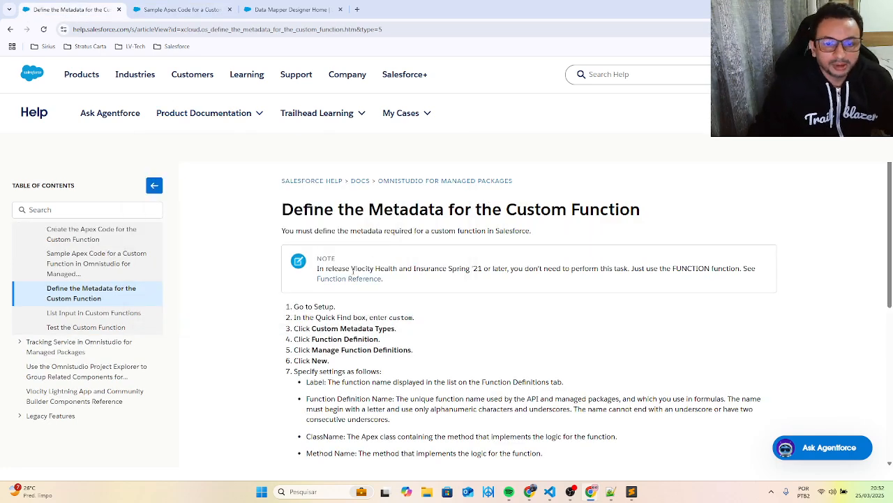
{"action": "scroll", "coordinate": [342, 264], "scroll_direction": "down", "scroll_amount": 1}
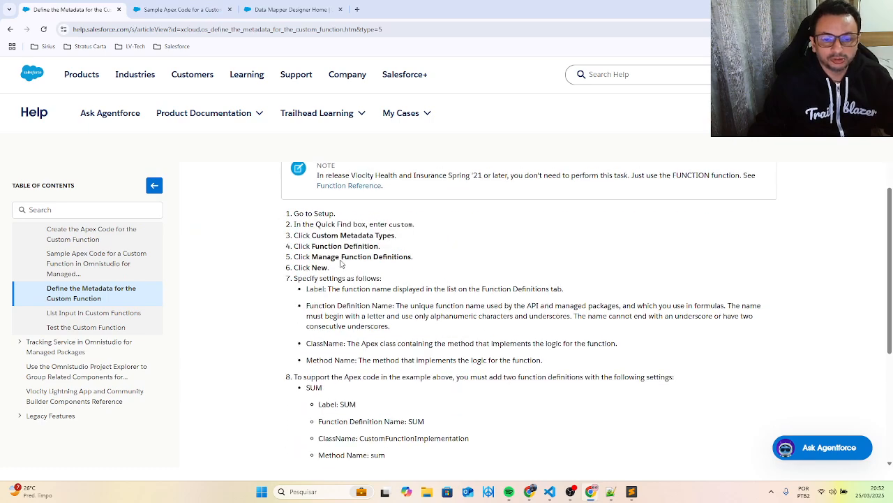
{"action": "scroll", "coordinate": [341, 256], "scroll_direction": "up", "scroll_amount": 1}
{"action": "scroll", "coordinate": [341, 256], "scroll_direction": "down", "scroll_amount": 2}
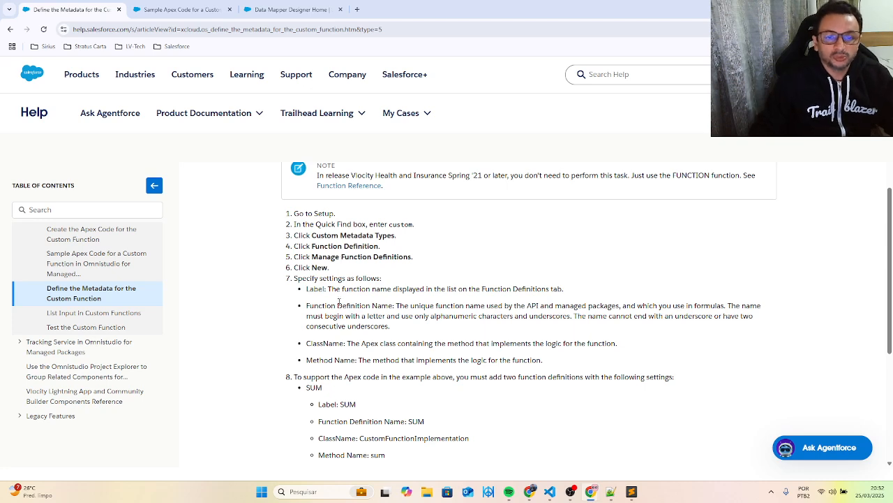
{"action": "scroll", "coordinate": [340, 293], "scroll_direction": "up", "scroll_amount": 2}
- Read the Sample Apex Code for a Custom Function article, from the function signatures through the complete Apex class
{"action": "left_click", "coordinate": [180, 9]}
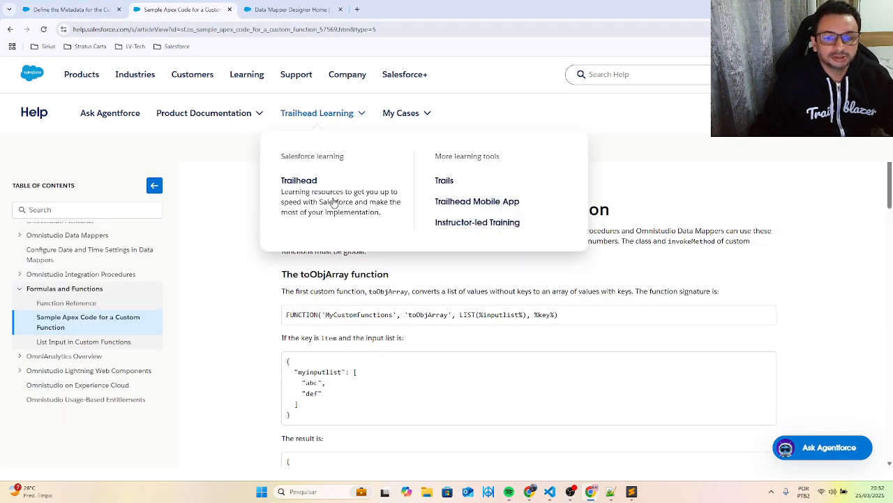
{"action": "scroll", "coordinate": [384, 331], "scroll_direction": "down", "scroll_amount": 3}
{"action": "scroll", "coordinate": [383, 331], "scroll_direction": "down", "scroll_amount": 9}
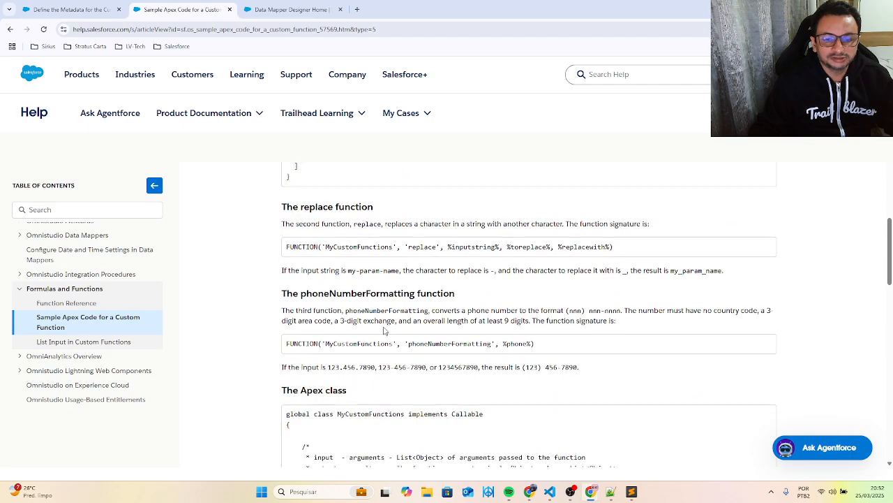
{"action": "scroll", "coordinate": [384, 328], "scroll_direction": "down", "scroll_amount": 3}
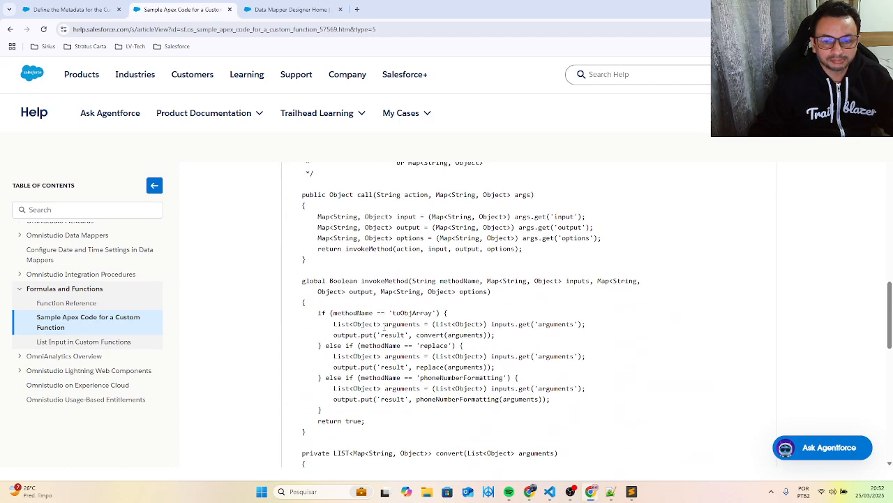
{"action": "scroll", "coordinate": [384, 324], "scroll_direction": "down", "scroll_amount": 5}
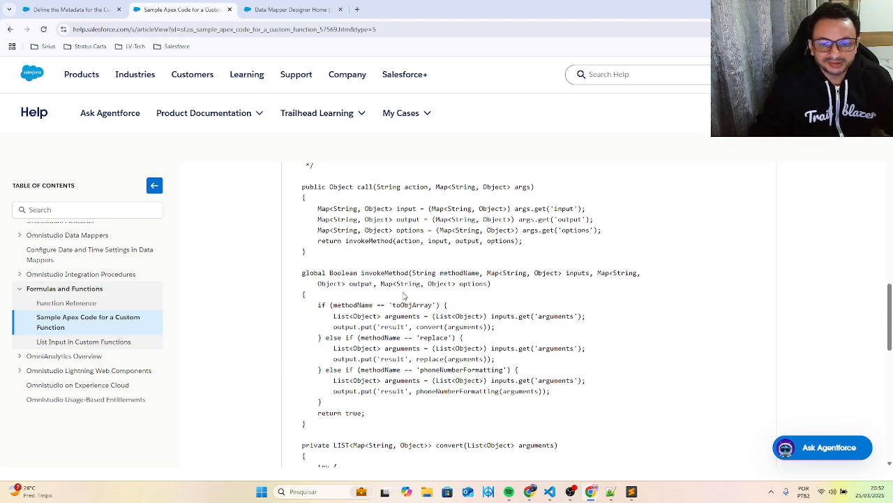
{"action": "scroll", "coordinate": [403, 297], "scroll_direction": "down", "scroll_amount": 3}
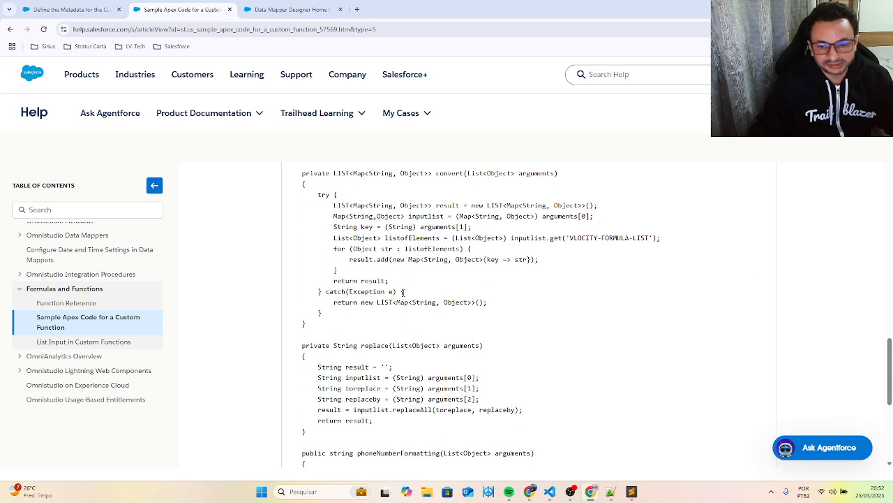
{"action": "scroll", "coordinate": [402, 291], "scroll_direction": "down", "scroll_amount": 5}
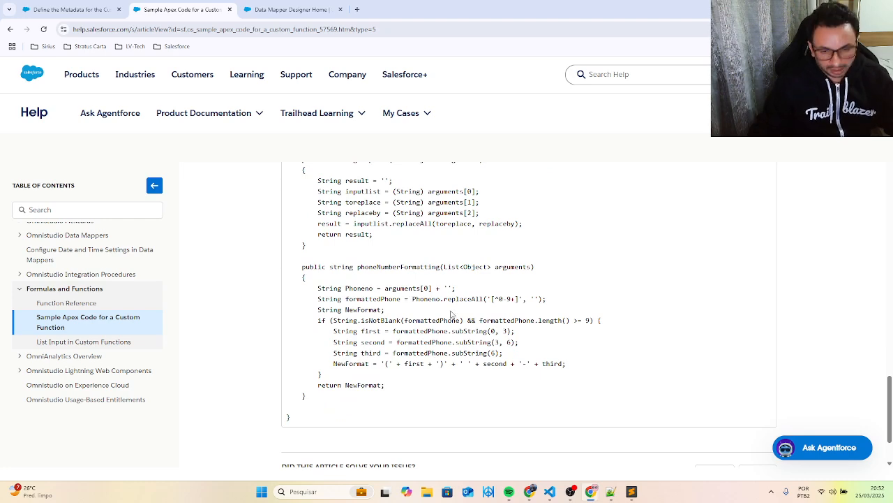
{"action": "scroll", "coordinate": [419, 340], "scroll_direction": "down", "scroll_amount": 3}
{"action": "scroll", "coordinate": [414, 317], "scroll_direction": "up", "scroll_amount": 4}
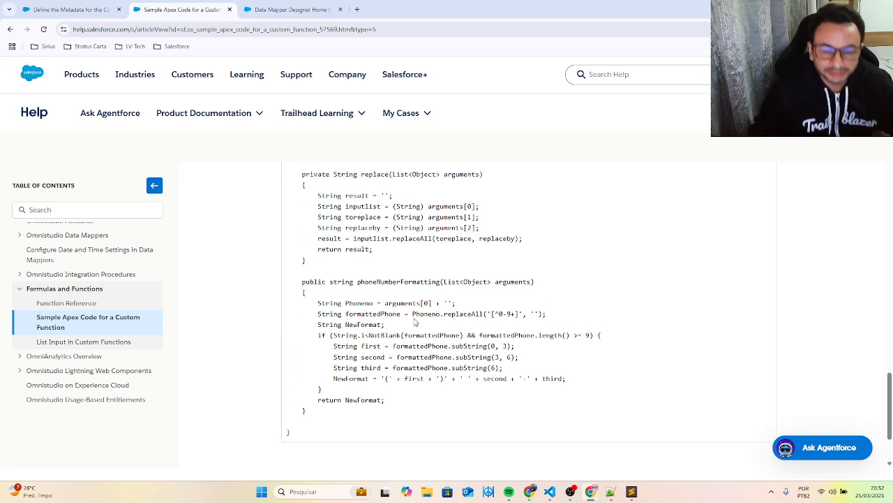
- Switch to VS Code and examine the invokeMethod branches in CustomFunctions.cls, including the one calling mapToList
{"action": "left_click", "coordinate": [551, 492]}
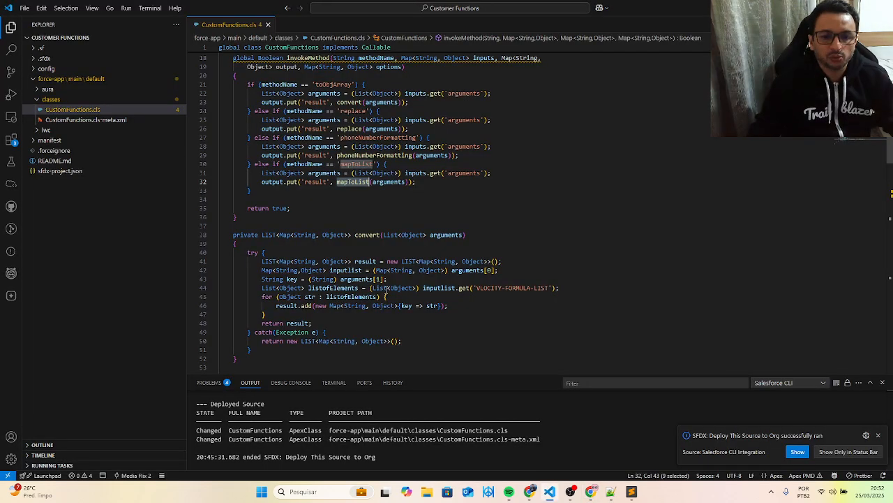
{"action": "scroll", "coordinate": [386, 289], "scroll_direction": "up", "scroll_amount": 1}
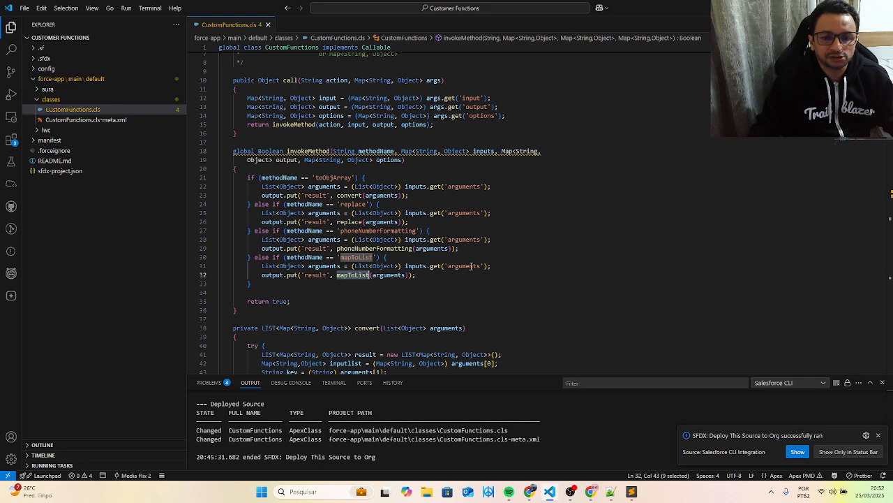
{"action": "left_click", "coordinate": [530, 264]}
{"action": "scroll", "coordinate": [531, 262], "scroll_direction": "down", "scroll_amount": 2}
{"action": "scroll", "coordinate": [531, 262], "scroll_direction": "down", "scroll_amount": 15}
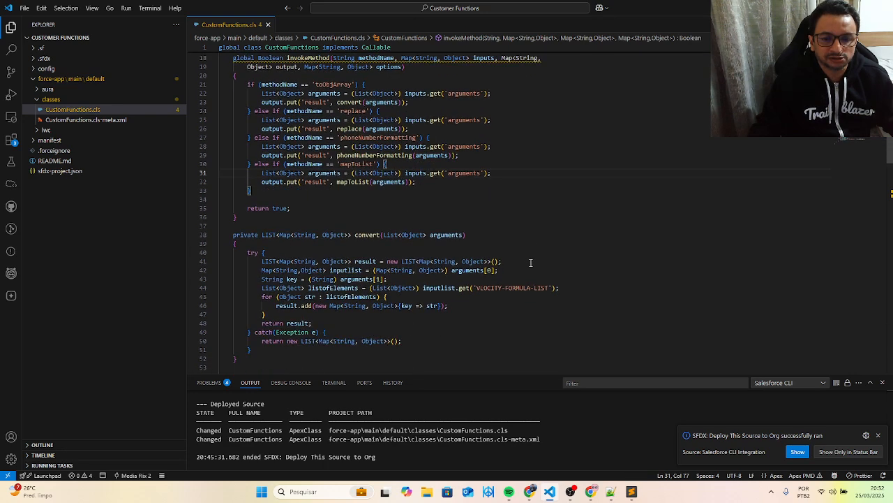
{"action": "scroll", "coordinate": [531, 262], "scroll_direction": "down", "scroll_amount": 10}
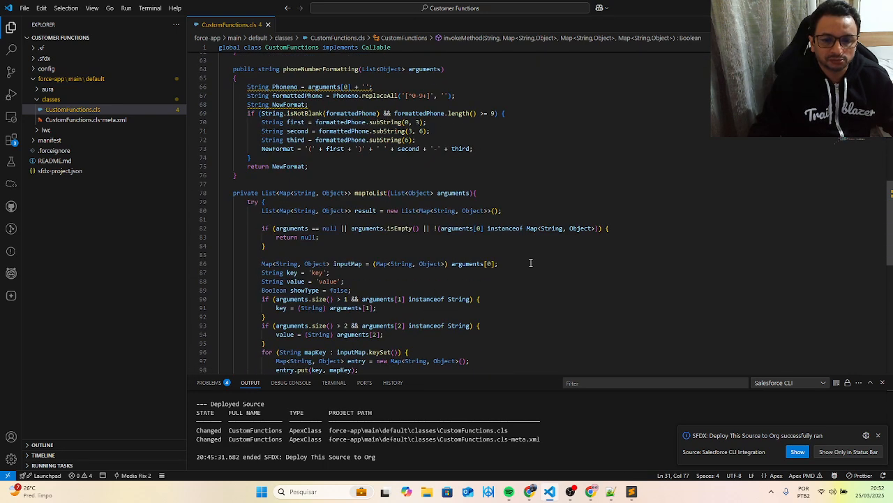
{"action": "scroll", "coordinate": [530, 262], "scroll_direction": "up", "scroll_amount": 3}
{"action": "scroll", "coordinate": [531, 263], "scroll_direction": "up", "scroll_amount": 2}
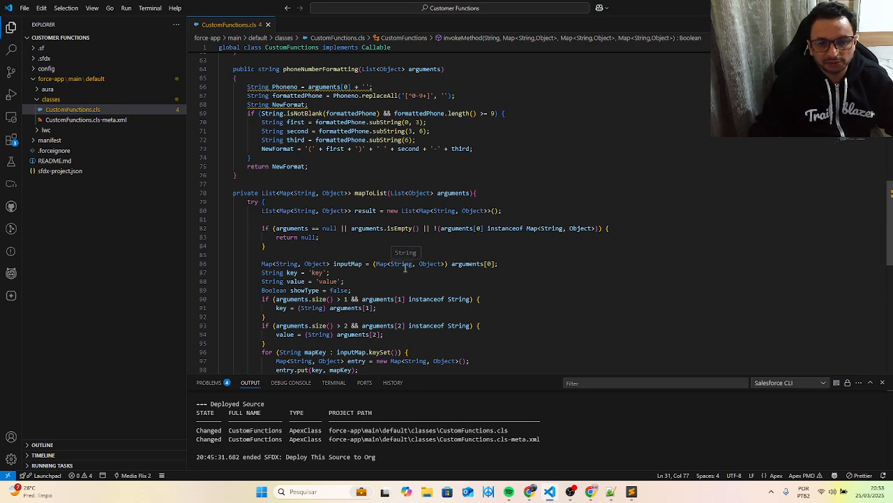
- Examine how the mapToList method reads its key and value arguments and builds the result list
{"action": "scroll", "coordinate": [405, 266], "scroll_direction": "down", "scroll_amount": 1}
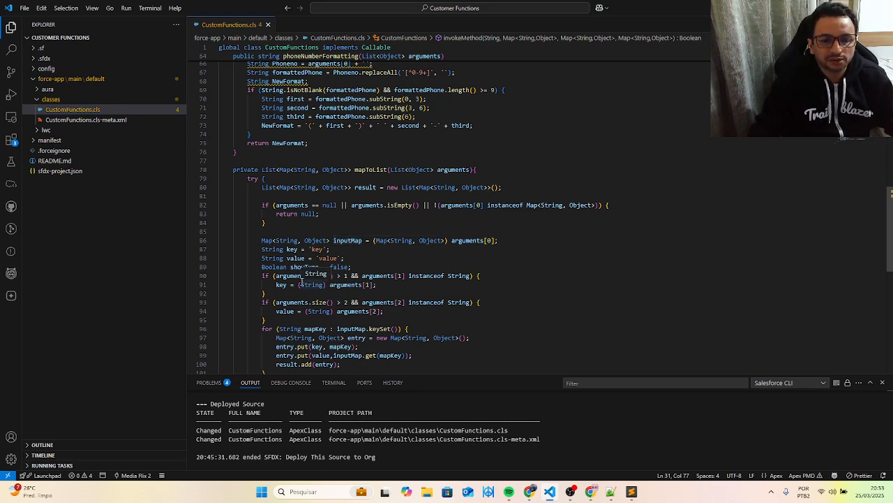
{"action": "left_click", "coordinate": [390, 283]}
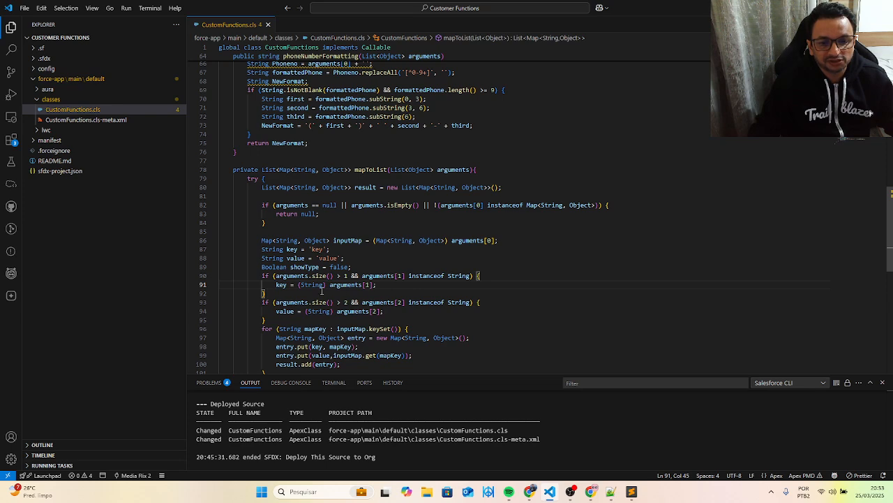
{"action": "left_click_drag", "start_coordinate": [386, 284], "coordinate": [276, 284]}
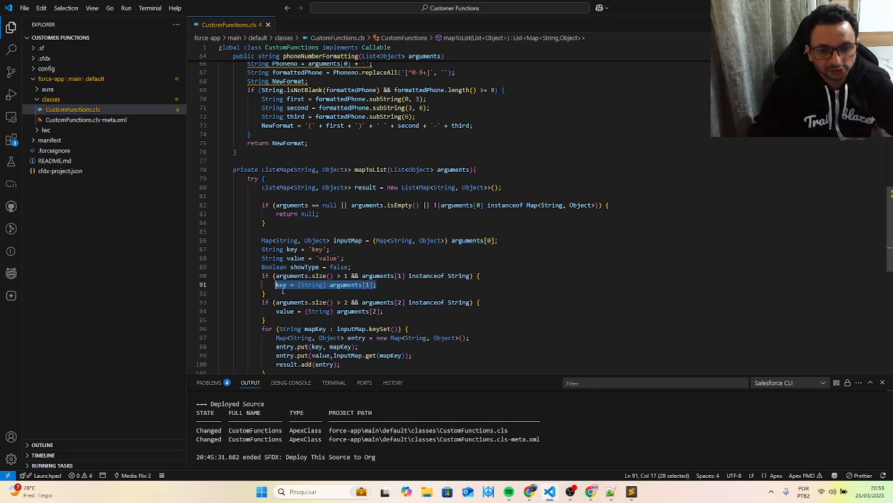
{"action": "scroll", "coordinate": [283, 290], "scroll_direction": "down", "scroll_amount": 1}
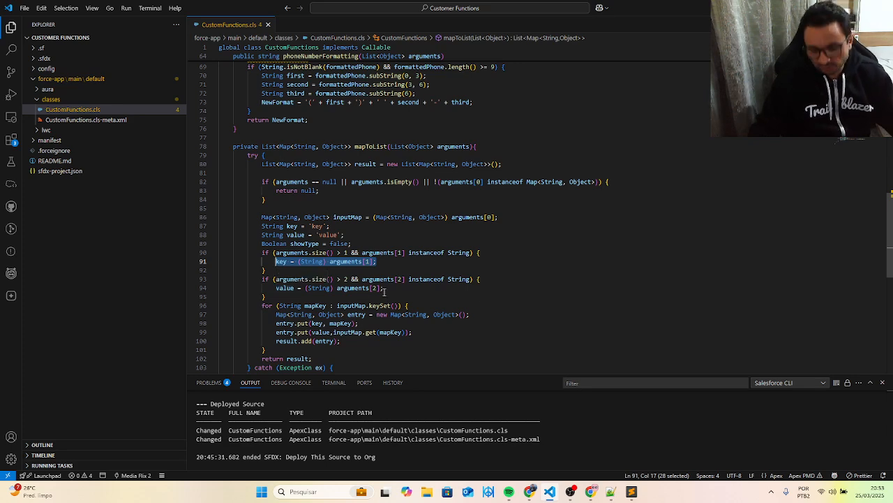
{"action": "scroll", "coordinate": [384, 292], "scroll_direction": "down", "scroll_amount": 2}
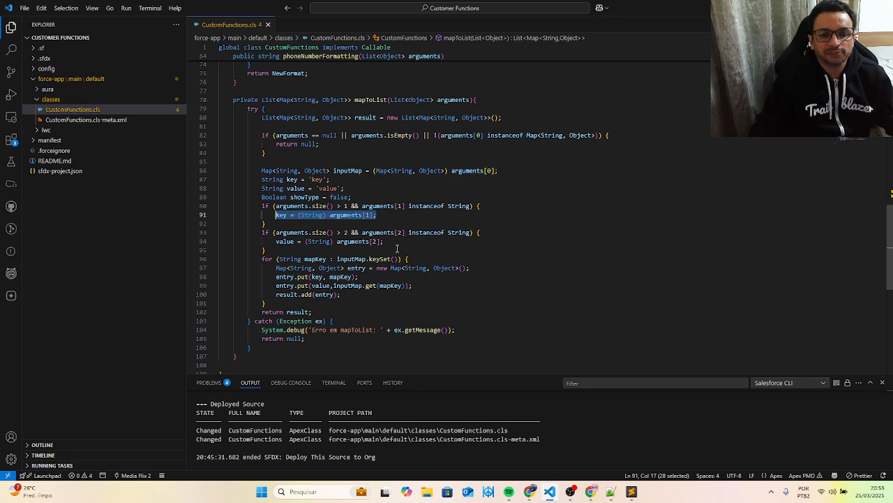
- Review the convert, replace and phoneNumberFormatting methods in CustomFunctions.cls
{"action": "scroll", "coordinate": [396, 248], "scroll_direction": "up", "scroll_amount": 2}
{"action": "scroll", "coordinate": [397, 249], "scroll_direction": "up", "scroll_amount": 5}
{"action": "scroll", "coordinate": [397, 248], "scroll_direction": "up", "scroll_amount": 7}
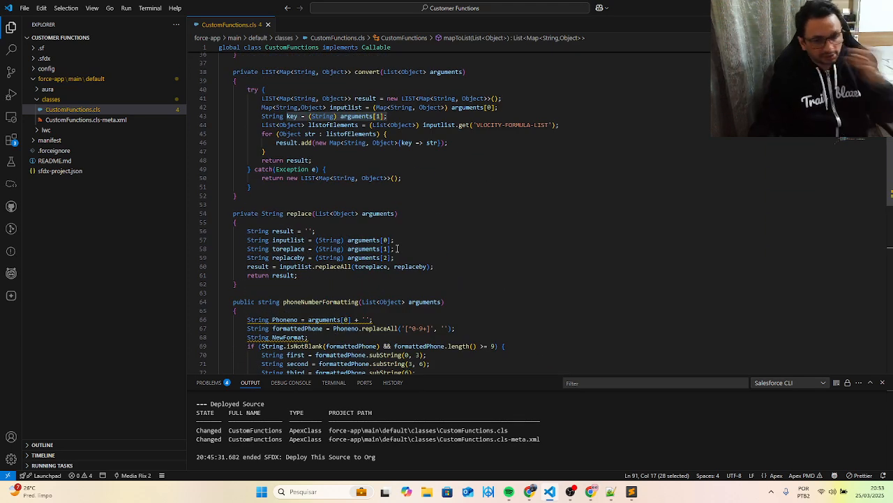
{"action": "scroll", "coordinate": [397, 248], "scroll_direction": "up", "scroll_amount": 2}
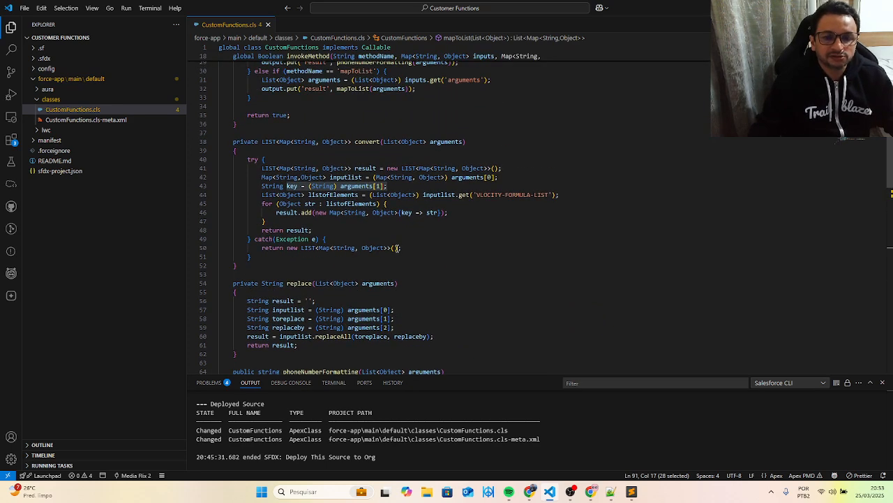
{"action": "scroll", "coordinate": [397, 248], "scroll_direction": "down", "scroll_amount": 2}
{"action": "scroll", "coordinate": [397, 249], "scroll_direction": "down", "scroll_amount": 2}
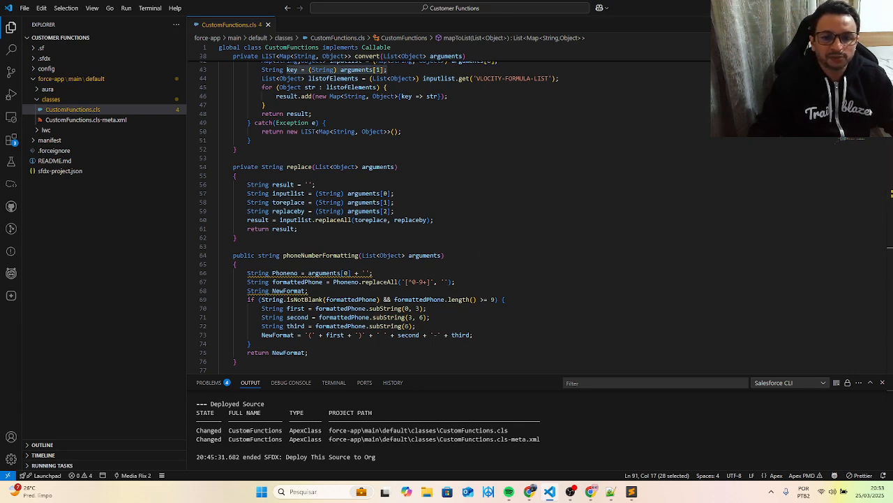
- Switch back to Chrome and revisit the sample Apex class section and the article on defining custom function metadata
{"action": "key", "text": "alt+Tab"}
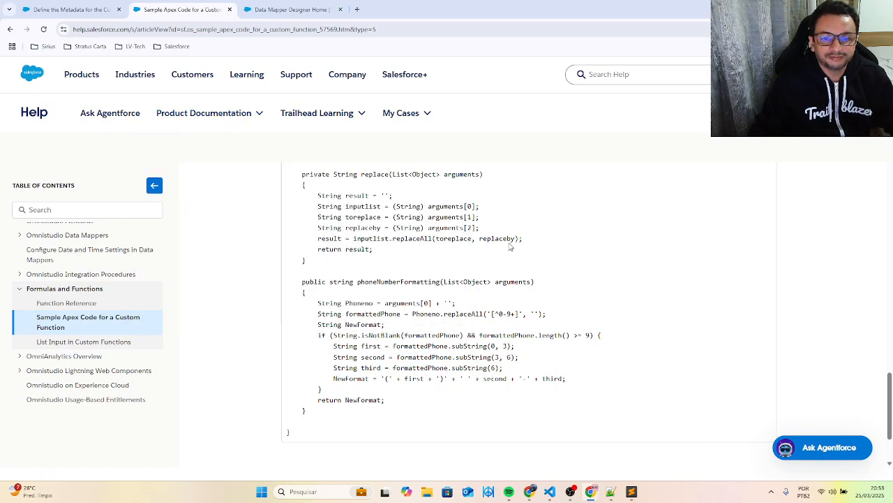
{"action": "scroll", "coordinate": [510, 246], "scroll_direction": "up", "scroll_amount": 10}
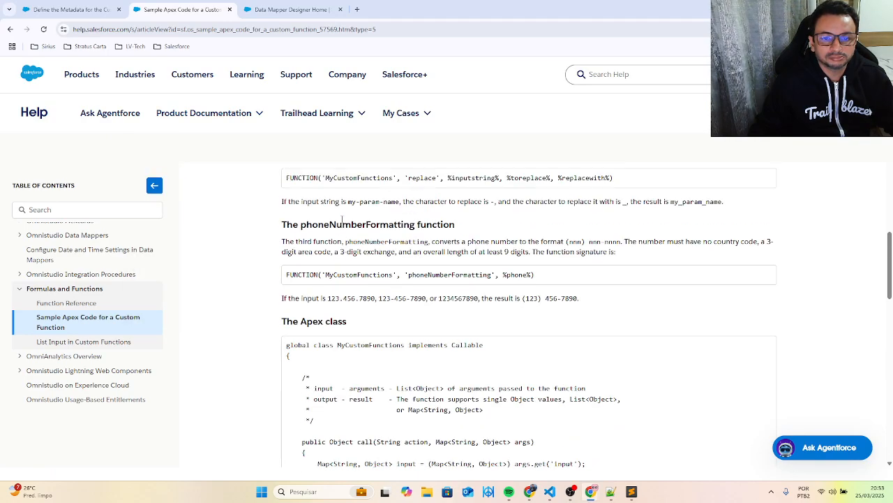
{"action": "scroll", "coordinate": [342, 219], "scroll_direction": "up", "scroll_amount": 1}
{"action": "scroll", "coordinate": [361, 388], "scroll_direction": "down", "scroll_amount": 2}
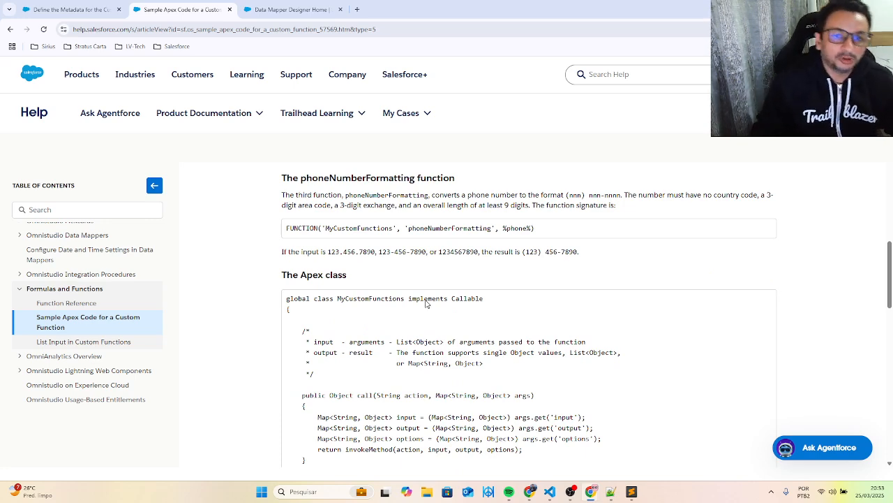
{"action": "left_click", "coordinate": [68, 10]}
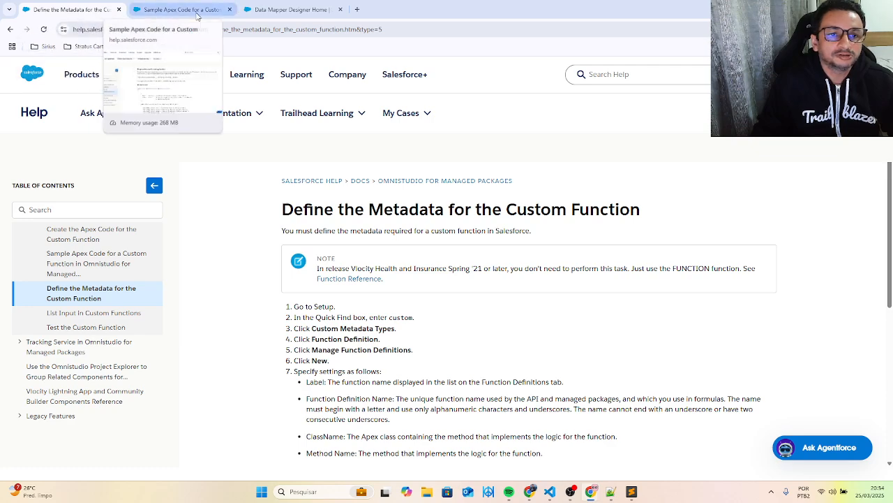
- Move the Data Mapper Designer page into its own browser window and maximize it
{"action": "left_click_drag", "start_coordinate": [296, 17], "coordinate": [186, 109]}
{"action": "left_click_drag", "start_coordinate": [409, 14], "coordinate": [892, 140]}
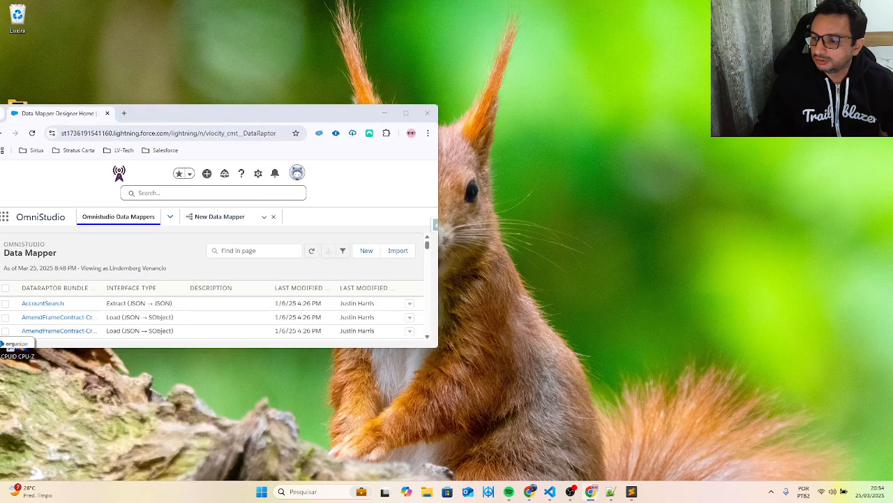
{"action": "left_click", "coordinate": [405, 113]}
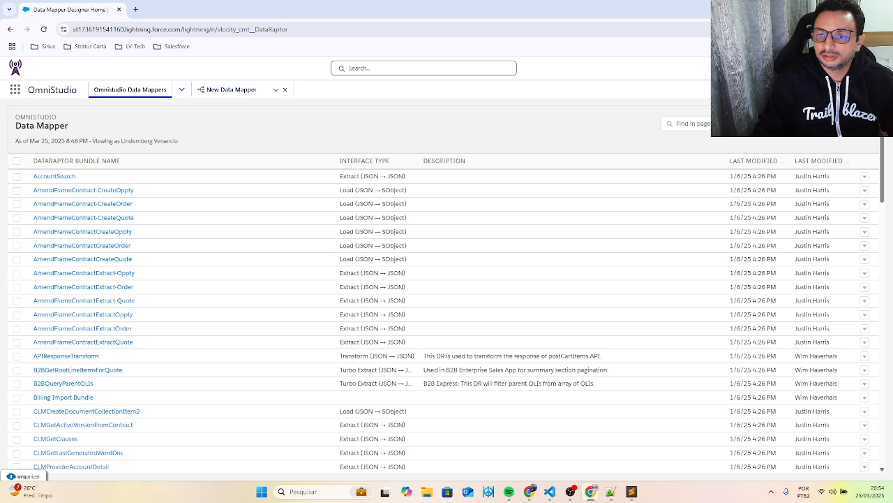
- Open Salesforce Setup and find the Custom Metadata Types page by searching for "Custom me"
{"action": "left_click", "coordinate": [840, 68]}
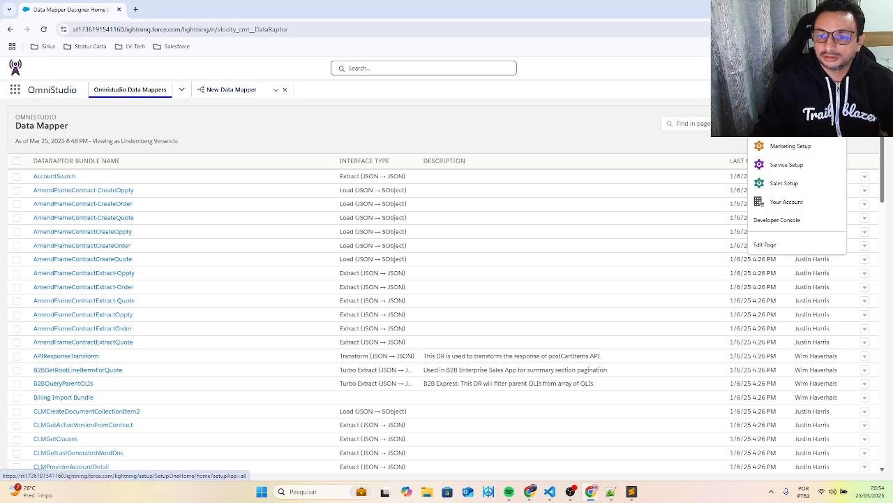
{"action": "left_click", "coordinate": [784, 98]}
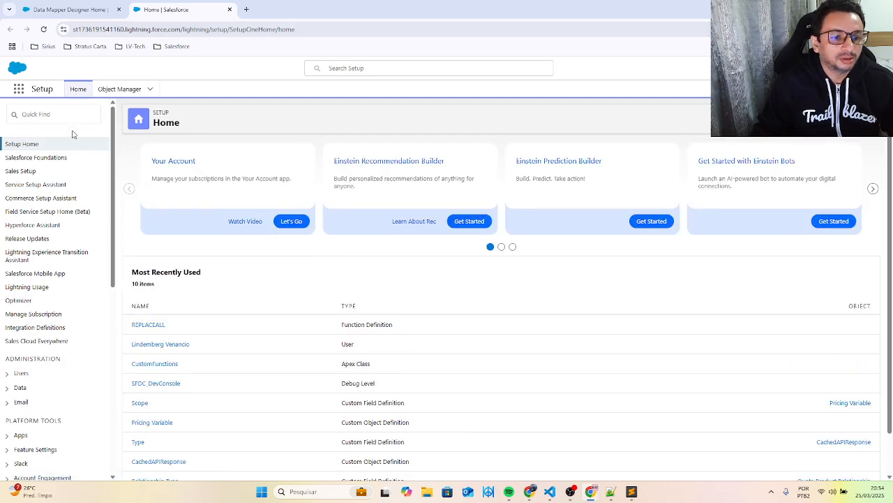
{"action": "left_click", "coordinate": [49, 112]}
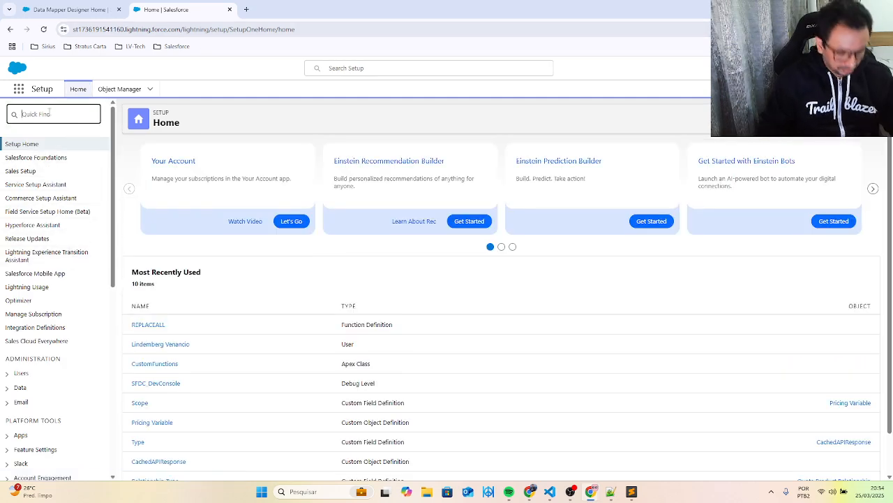
{"action": "type", "text": "d"}
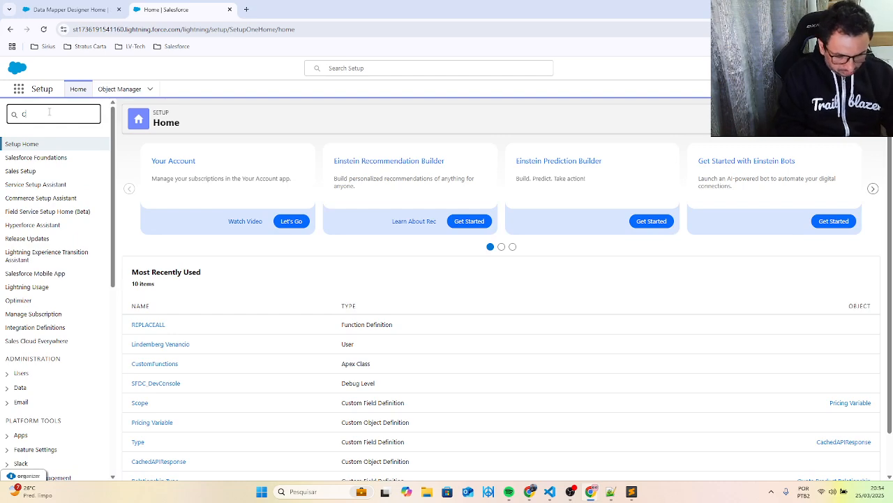
{"action": "type", "text": "ustom me"}
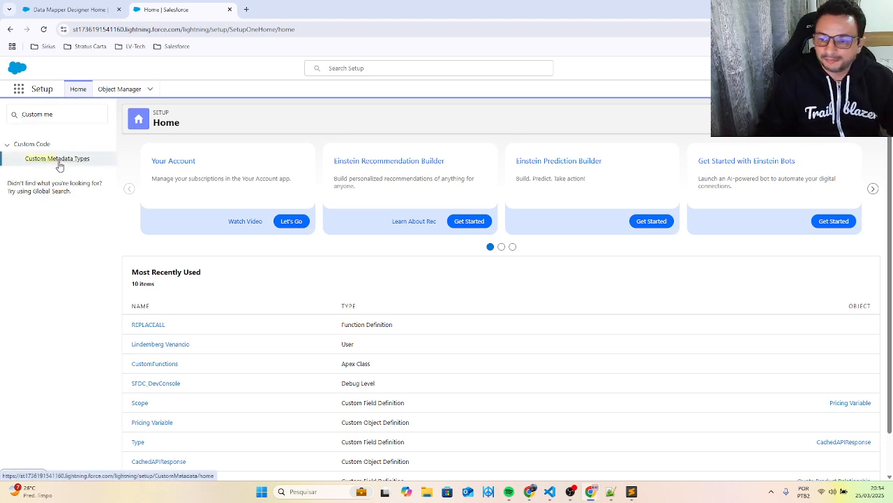
{"action": "left_click", "coordinate": [59, 164]}
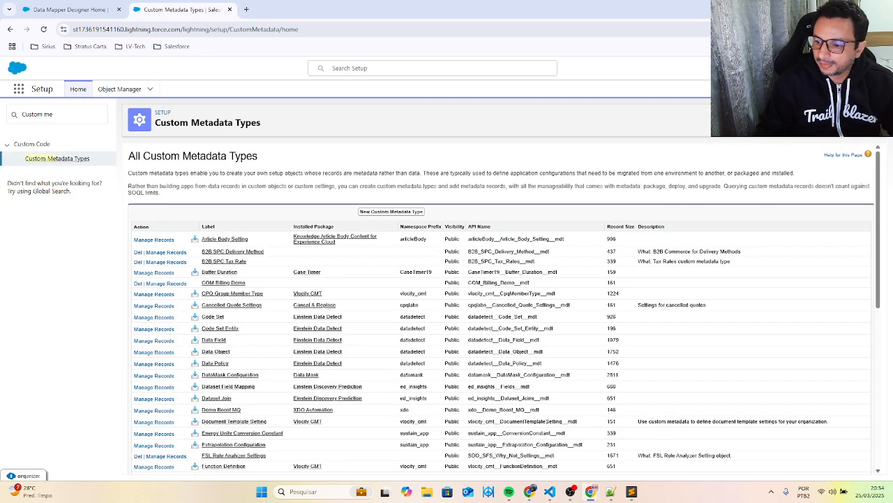
- Open the records of the Function Definition metadata type and start a new record
{"action": "scroll", "coordinate": [259, 361], "scroll_direction": "down", "scroll_amount": 1}
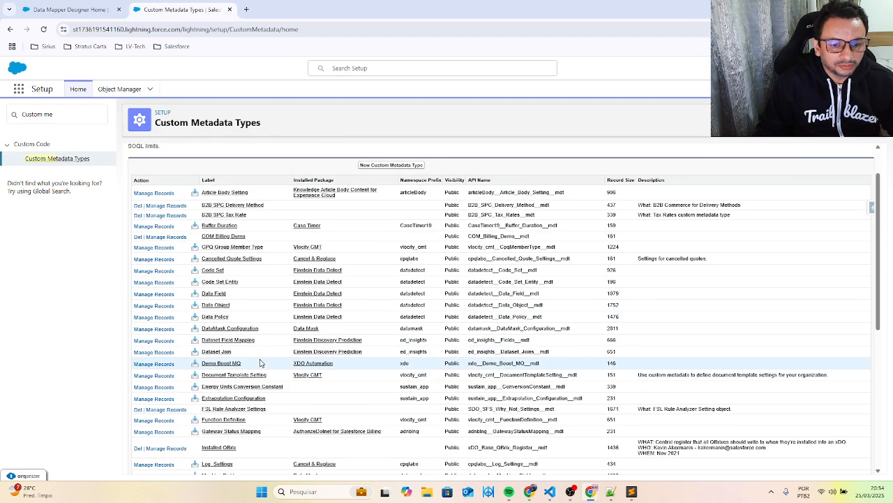
{"action": "left_click", "coordinate": [150, 420]}
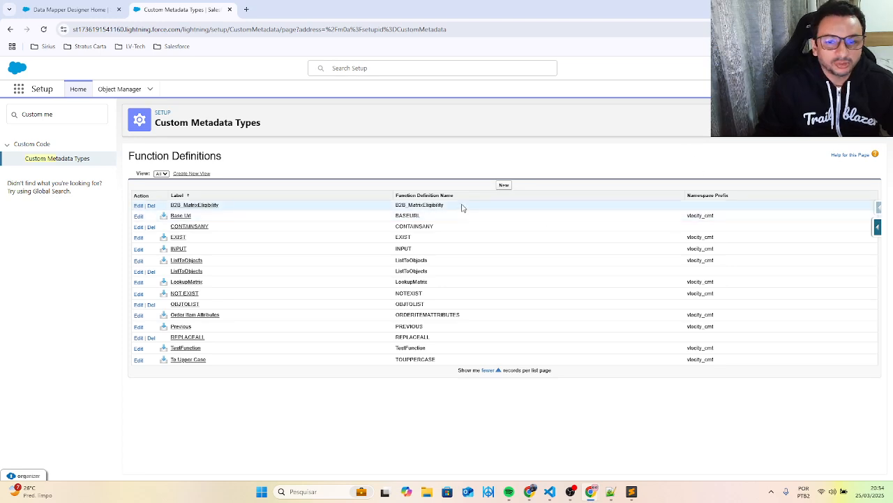
{"action": "left_click", "coordinate": [504, 186]}
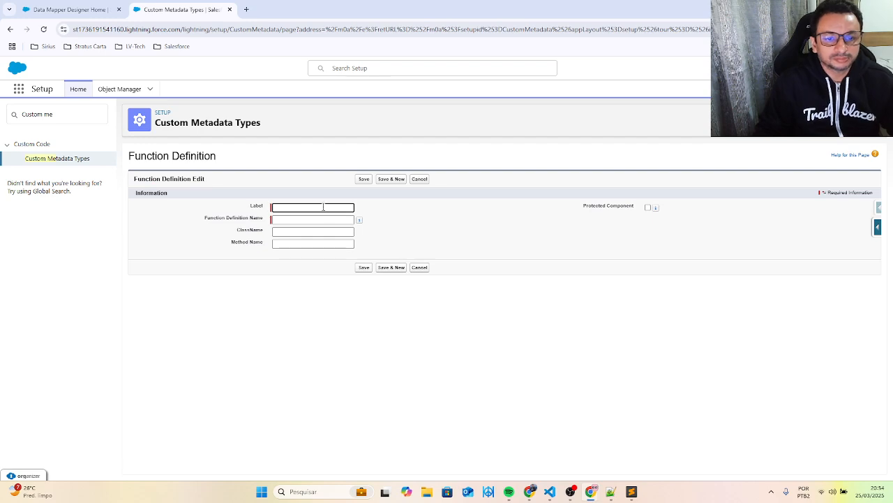
- Set both the label and the Function Definition Name of the new record to MAP2LIST
{"action": "left_click", "coordinate": [318, 207]}
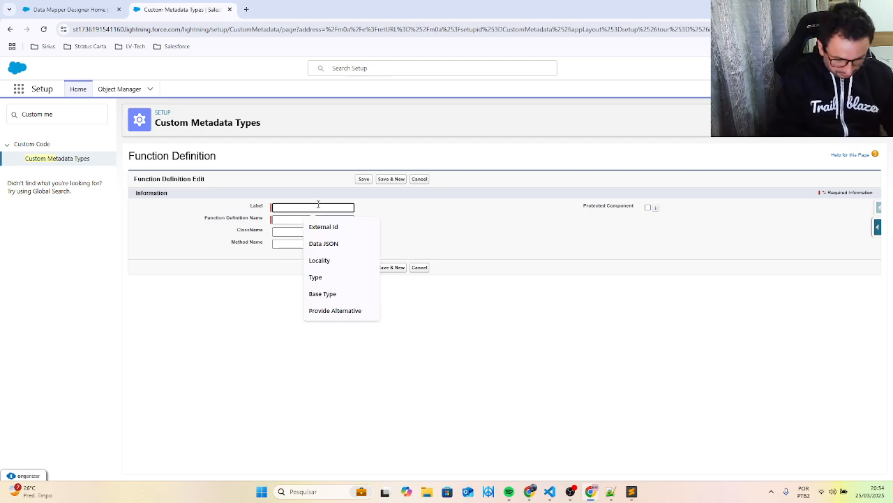
{"action": "type", "text": "Ma"}
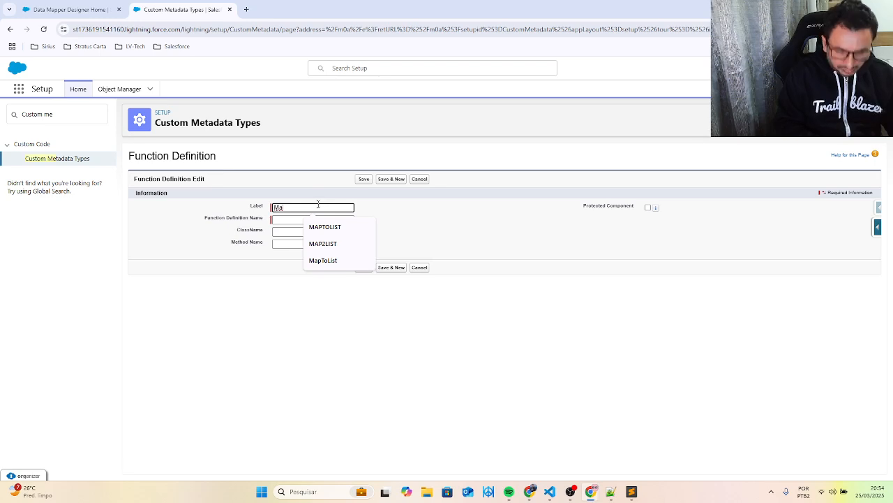
{"action": "key", "text": "BackSpace"}
{"action": "key", "text": "BackSpace"}
{"action": "type", "text": "am"}
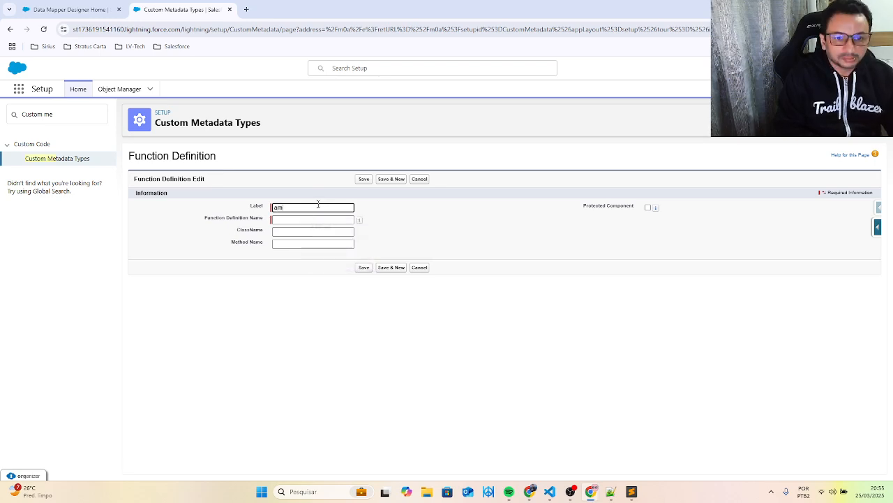
{"action": "key", "text": "BackSpace"}
{"action": "key", "text": "BackSpace"}
{"action": "key", "text": "Caps_Lock"}
{"action": "type", "text": "MA"}
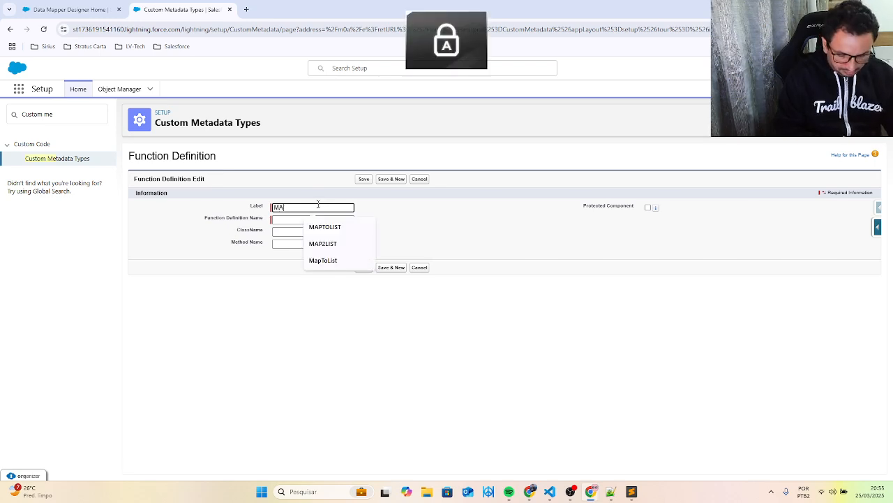
{"action": "type", "text": "P2LIST"}
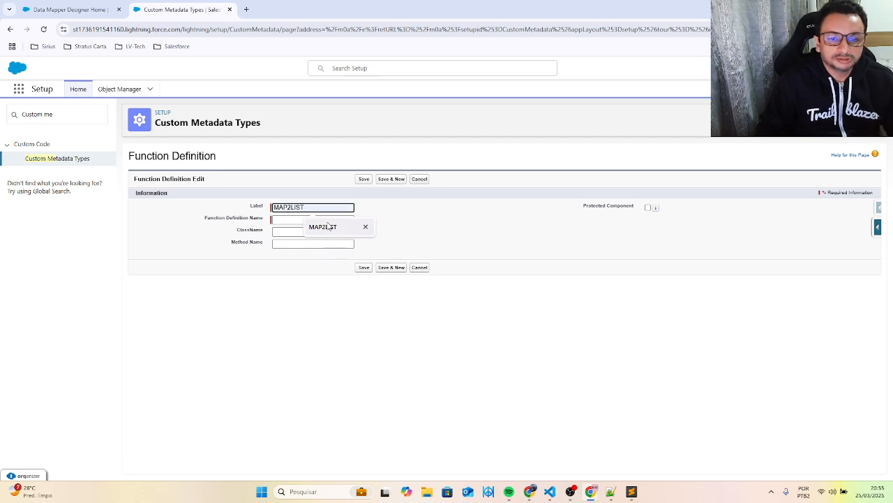
{"action": "left_click", "coordinate": [327, 225]}
{"action": "left_click_drag", "start_coordinate": [307, 208], "coordinate": [224, 204]}
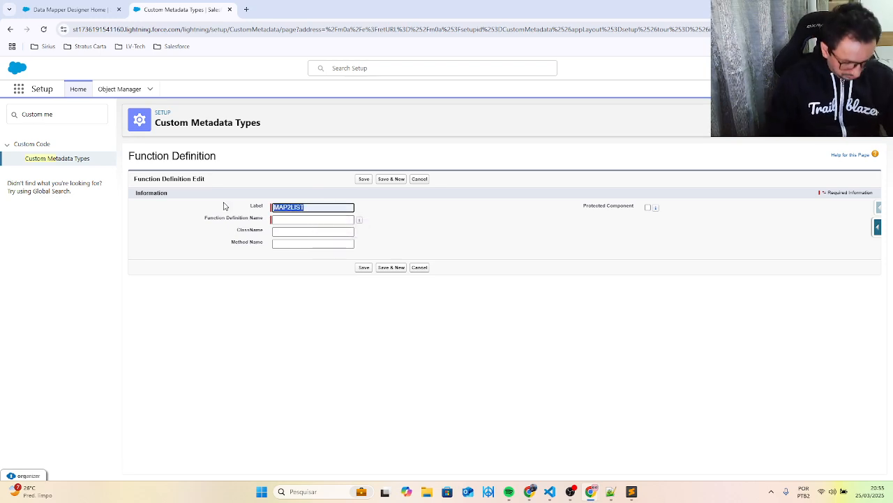
{"action": "left_click", "coordinate": [287, 219]}
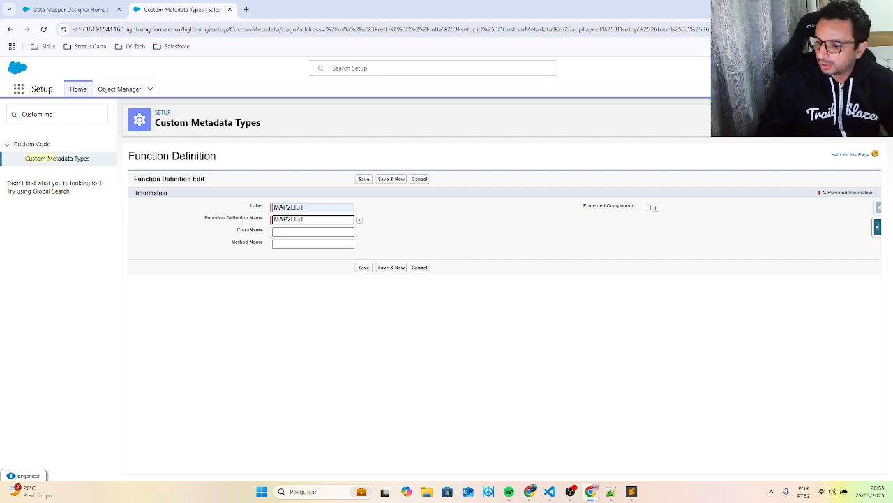
- Copy the class name CustomFunctions from CustomFunctions.cls in VS Code and enter it as the record's ClassName in Chrome
{"action": "key", "text": "alt+Tab"}
{"action": "scroll", "coordinate": [434, 216], "scroll_direction": "up", "scroll_amount": 10}
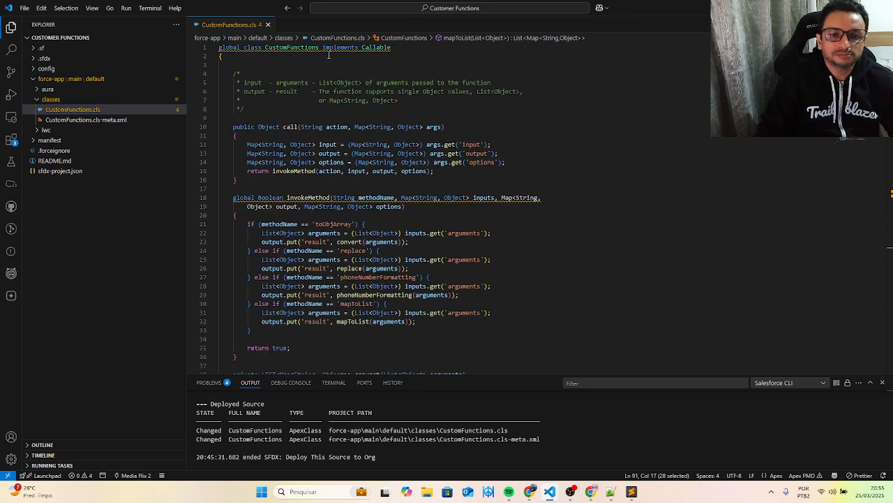
{"action": "double_click", "coordinate": [299, 47]}
{"action": "key", "text": "ctrl+c"}
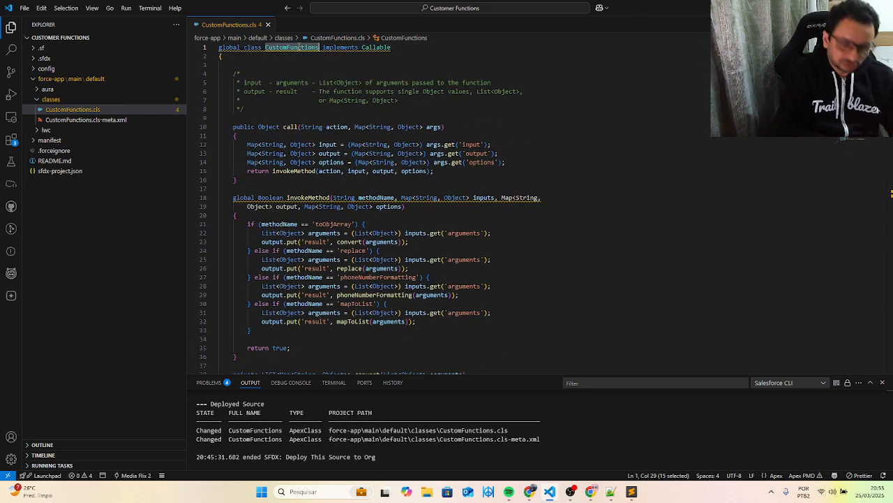
{"action": "left_click_drag", "start_coordinate": [652, 3], "coordinate": [892, 181]}
{"action": "left_click", "coordinate": [296, 232]}
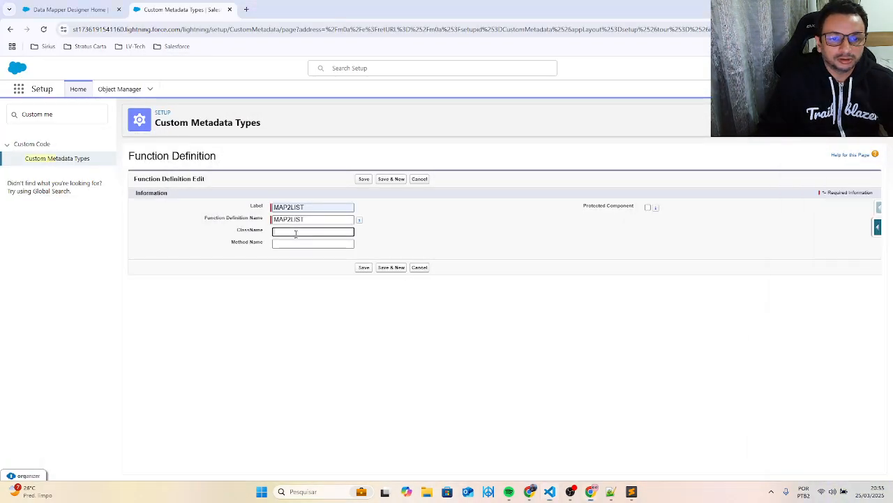
{"action": "key", "text": "ctrl+v"}
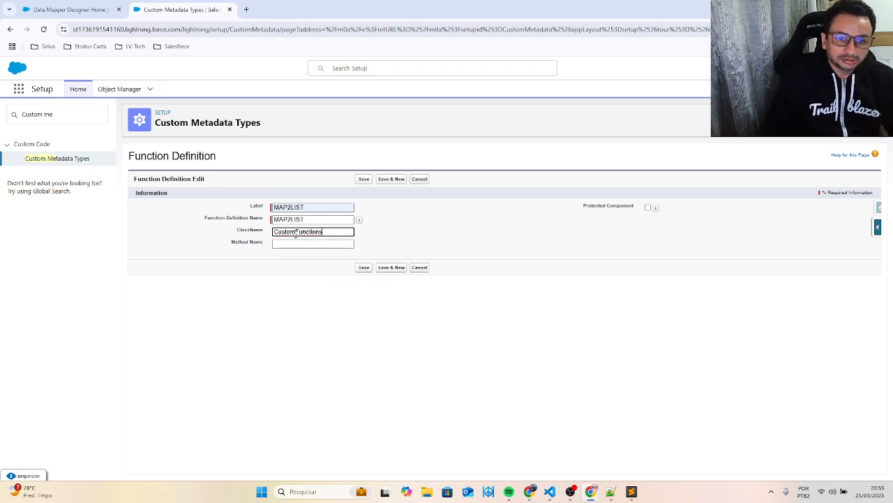
{"action": "left_click", "coordinate": [437, 202]}
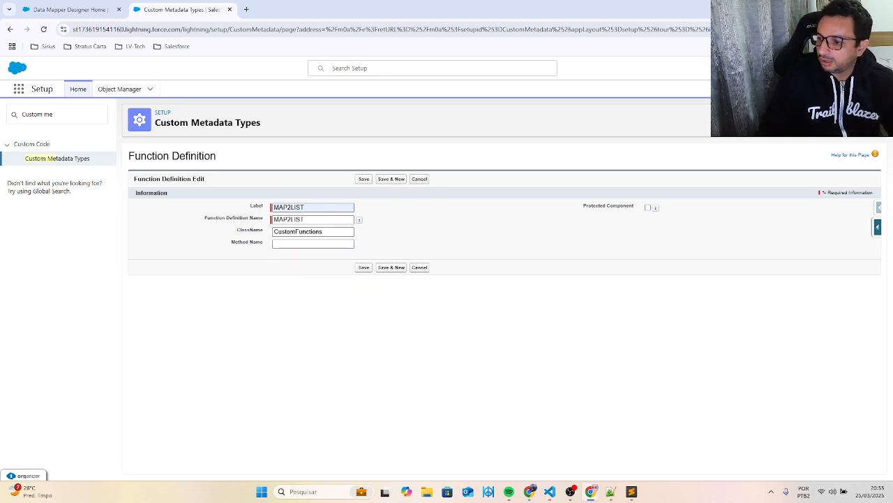
- Bring VS Code back, maximize it, and examine the mapToList branch of invokeMethod and the method it calls
{"action": "key", "text": "alt+Tab"}
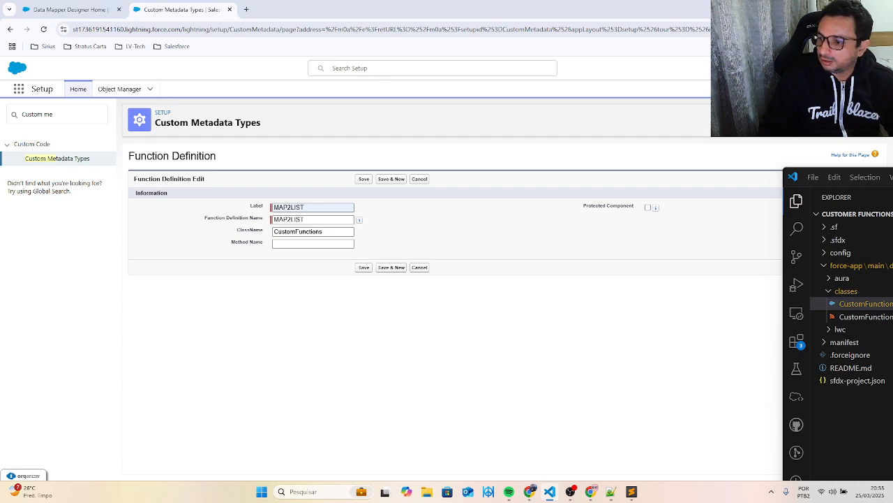
{"action": "left_click_drag", "start_coordinate": [886, 176], "coordinate": [486, 170]}
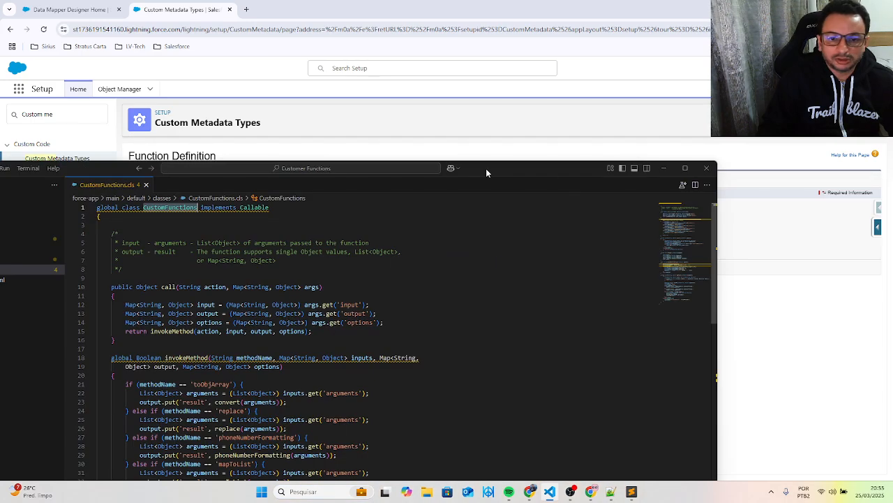
{"action": "left_click", "coordinate": [688, 167]}
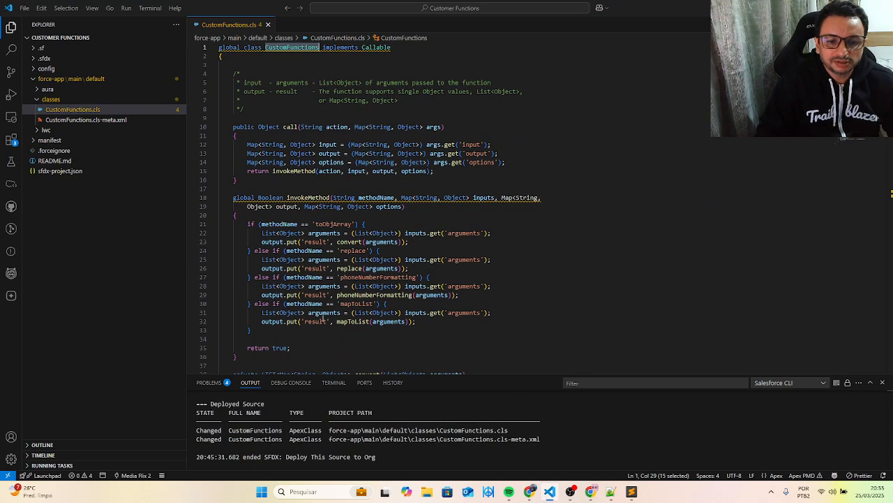
{"action": "double_click", "coordinate": [345, 305]}
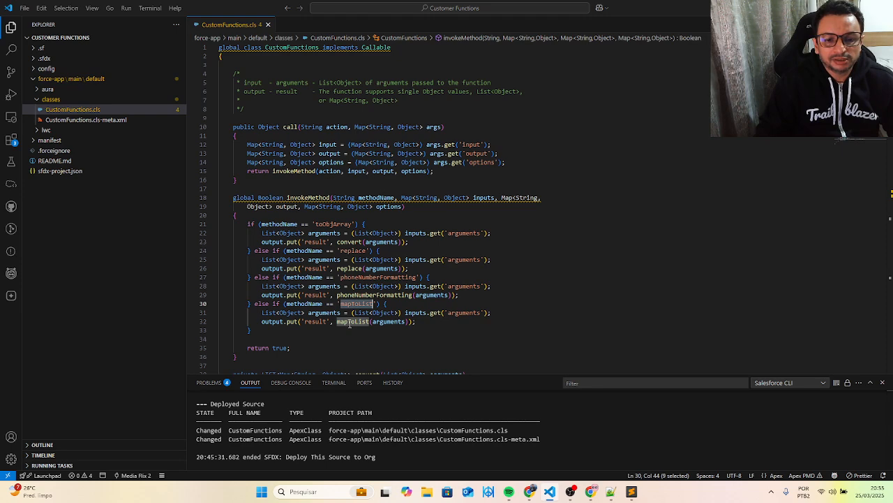
{"action": "scroll", "coordinate": [370, 321], "scroll_direction": "down", "scroll_amount": 2}
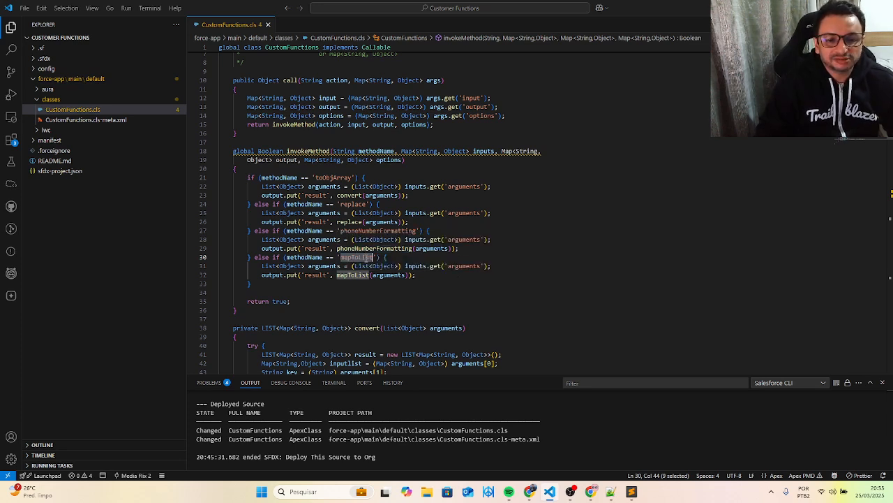
{"action": "scroll", "coordinate": [368, 283], "scroll_direction": "down", "scroll_amount": 15}
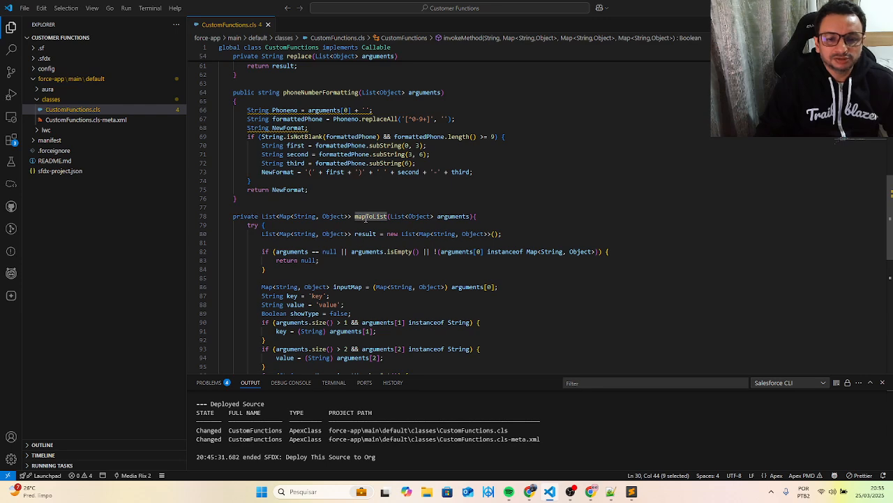
{"action": "scroll", "coordinate": [366, 217], "scroll_direction": "up", "scroll_amount": 7}
{"action": "scroll", "coordinate": [365, 217], "scroll_direction": "up", "scroll_amount": 8}
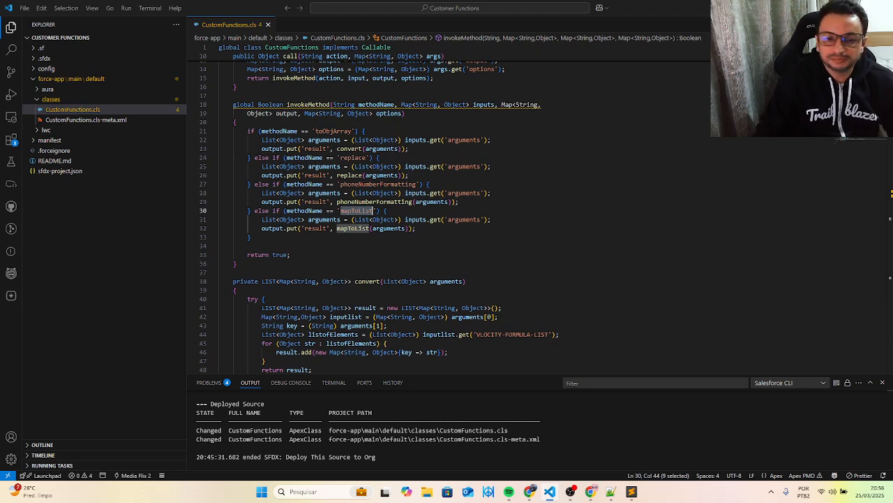
- Return to the function definition in Chrome, set its Method Name to mapToList and save the record
{"action": "key", "text": "alt+Tab"}
{"action": "left_click", "coordinate": [307, 242]}
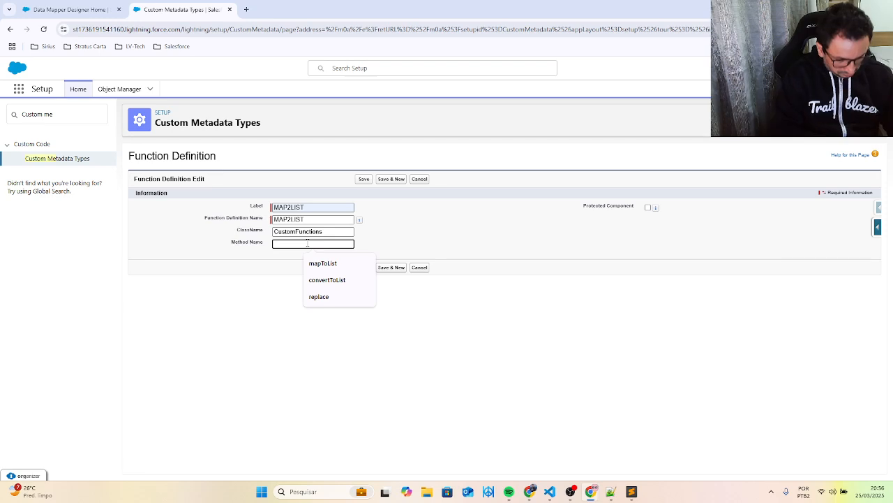
{"action": "left_click", "coordinate": [322, 263]}
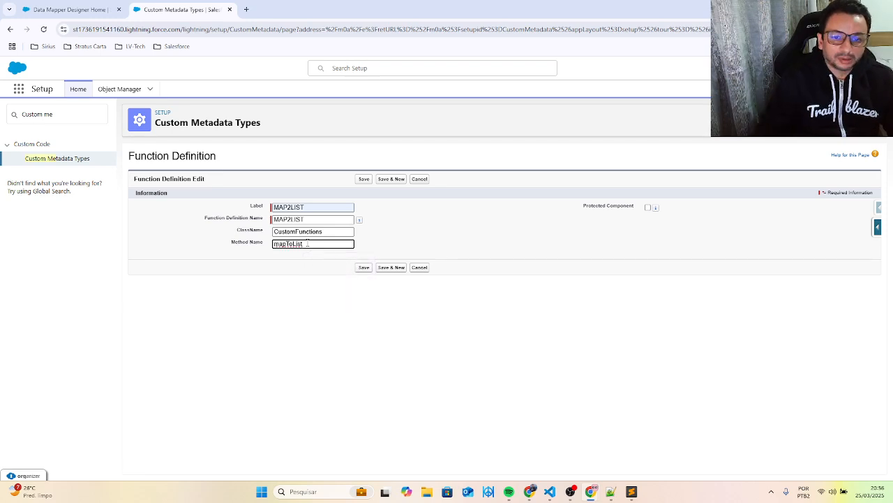
{"action": "left_click", "coordinate": [361, 270]}
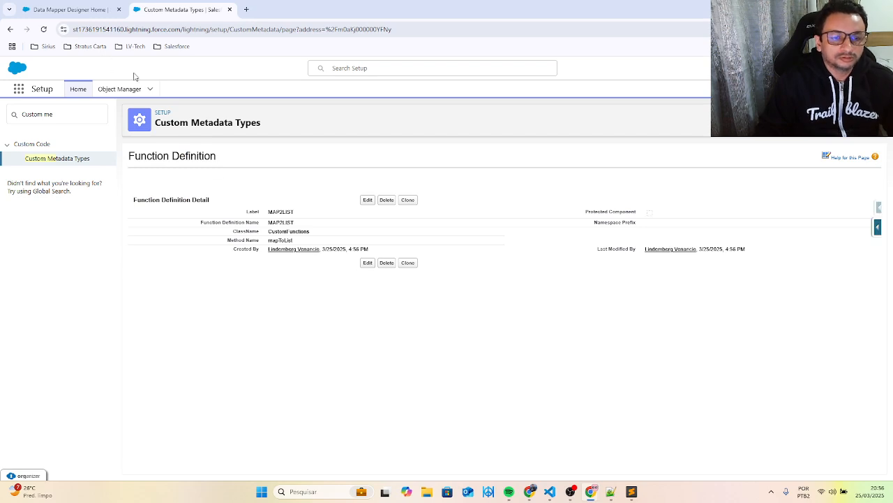
- Start a new Omnistudio Data Mapper from the Data Mapper list and name its interface CF_DMTTestCustomFunction
{"action": "left_click", "coordinate": [69, 10]}
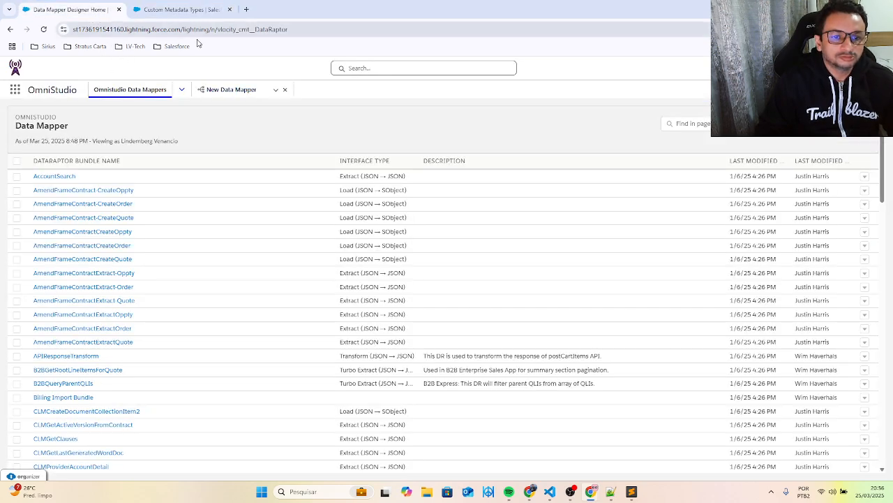
{"action": "left_click", "coordinate": [815, 123]}
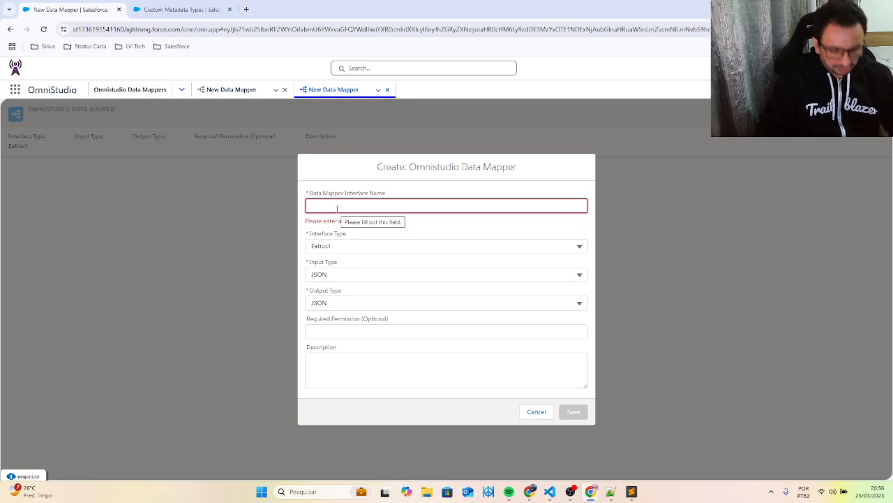
{"action": "key", "text": "Caps_Lock"}
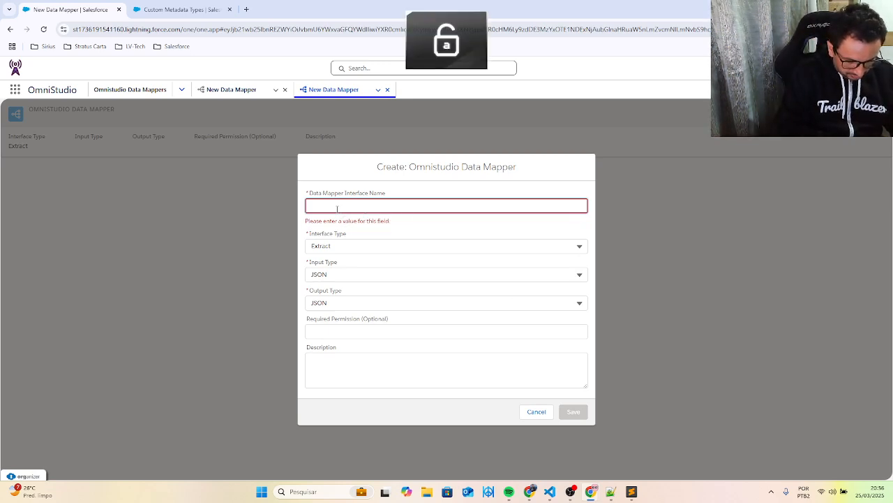
{"action": "type", "text": "CF_"}
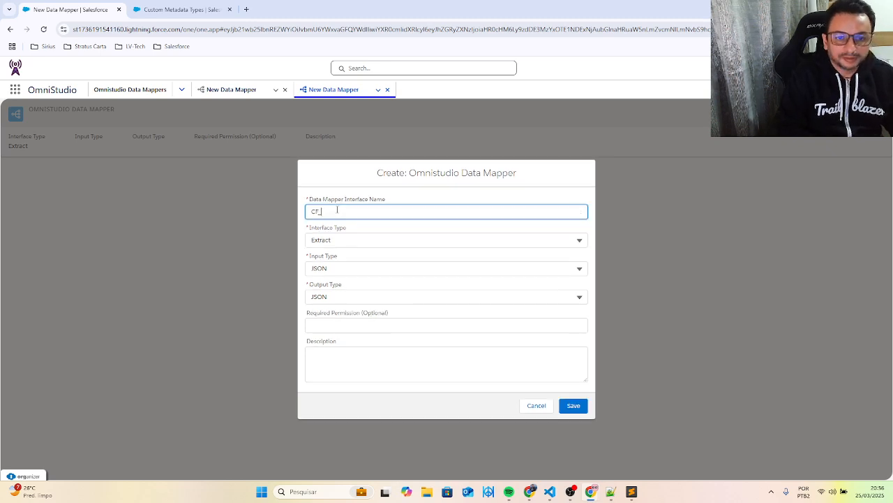
{"action": "type", "text": "D"}
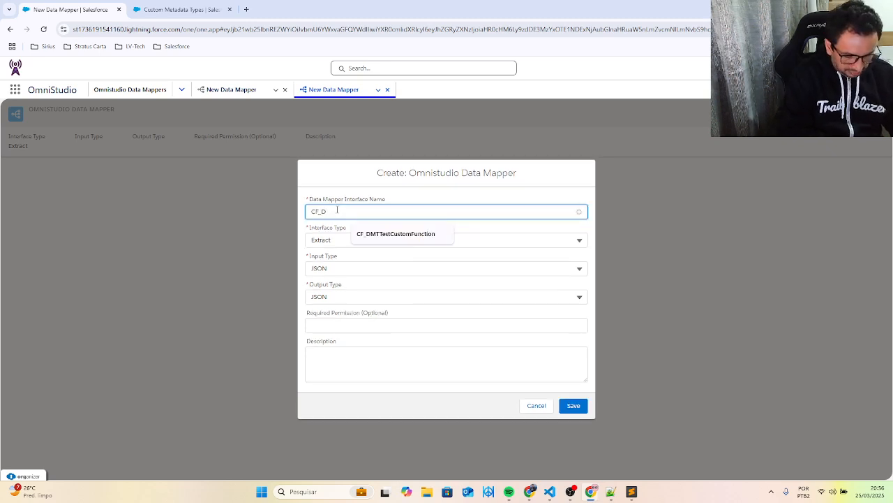
{"action": "type", "text": "MT"}
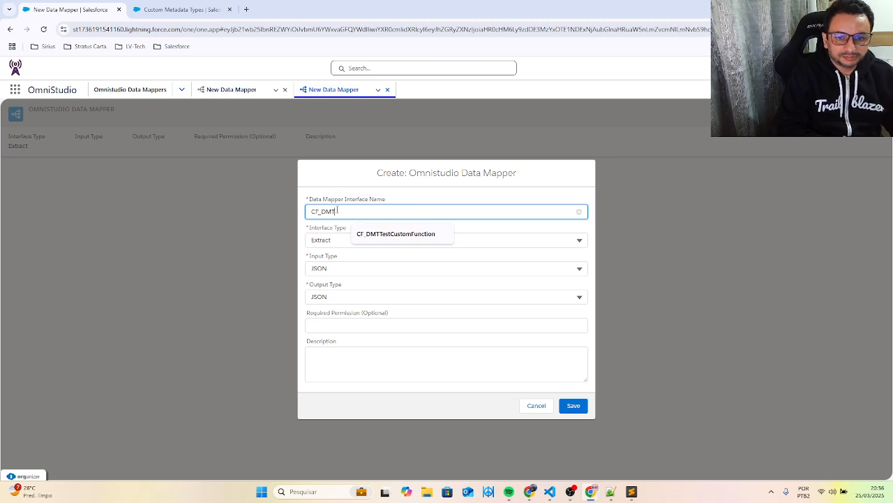
{"action": "left_click", "coordinate": [385, 236]}
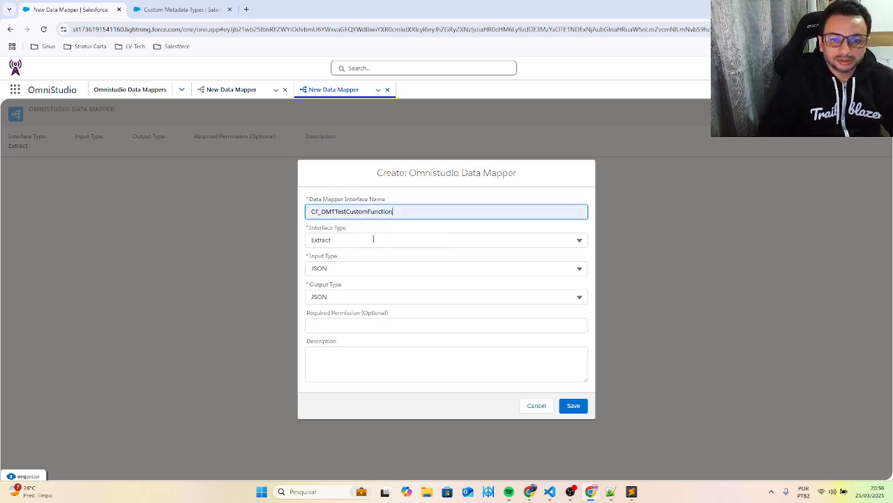
- Set the Data Mapper's interface type to Transform and save it
{"action": "left_click", "coordinate": [338, 239]}
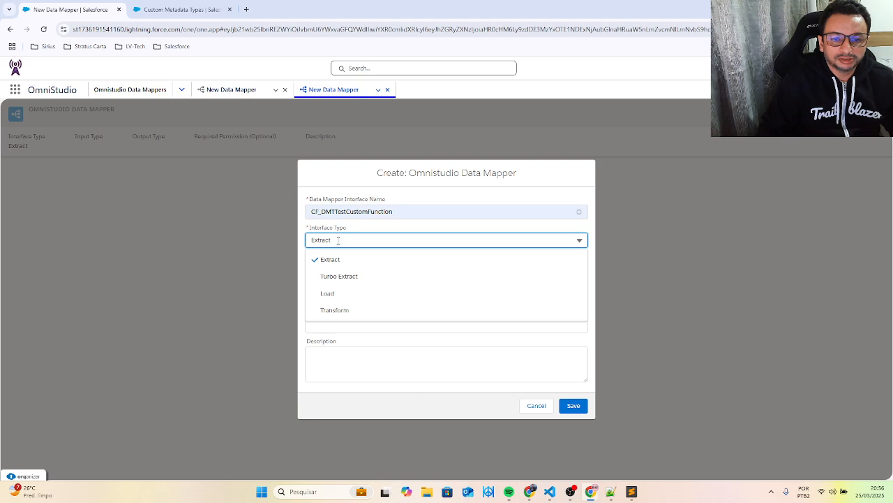
{"action": "left_click", "coordinate": [349, 309]}
{"action": "left_click", "coordinate": [576, 407]}
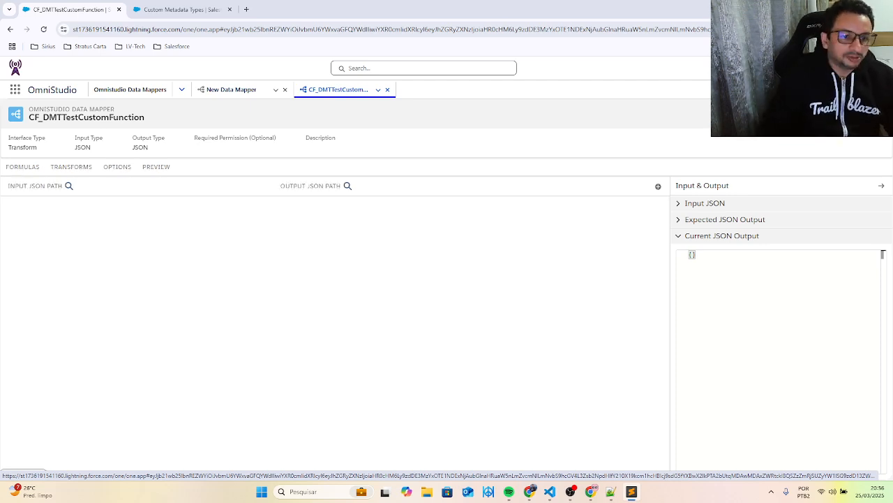
- Paste the map1 sample JSON with the Apple iPhone 14 data as the preview input and add the missing closing brace
{"action": "left_click", "coordinate": [159, 180]}
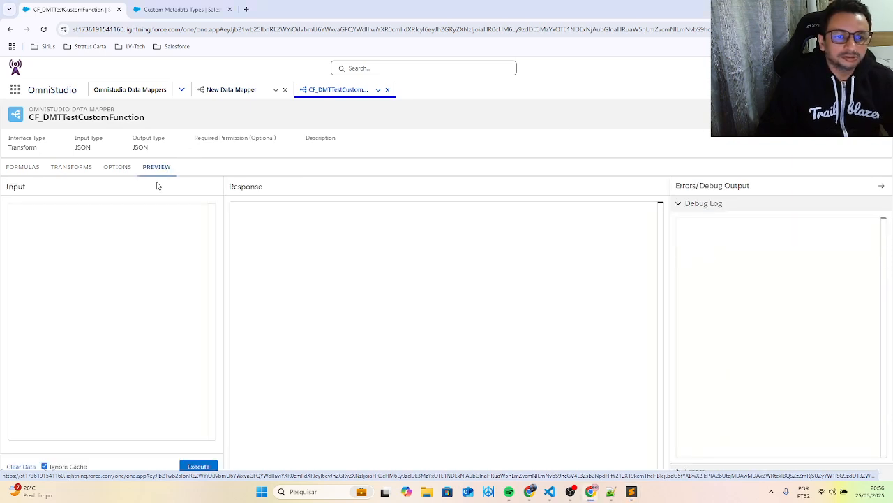
{"action": "left_click", "coordinate": [61, 224]}
{"action": "type", "text": "{     \"map1\": {         \"brand\": \"Apple\",         \"model\": \"iPhone 14\",         \"storage\": \"128GB\",         \"battery\": \"3279mAh\"     }"}
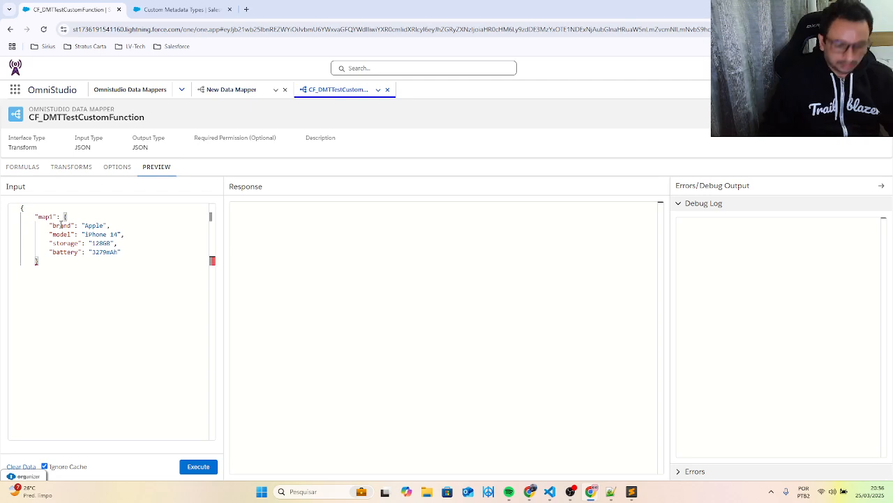
{"action": "key", "text": "Return"}
{"action": "type", "text": "}"}
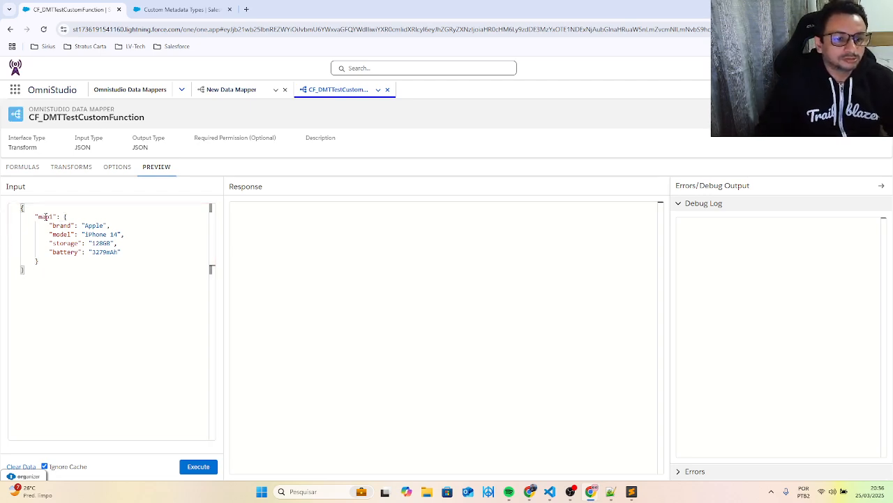
- Add a formula to the Data Mapper with formList1 as its Formula Result Path
{"action": "double_click", "coordinate": [45, 216]}
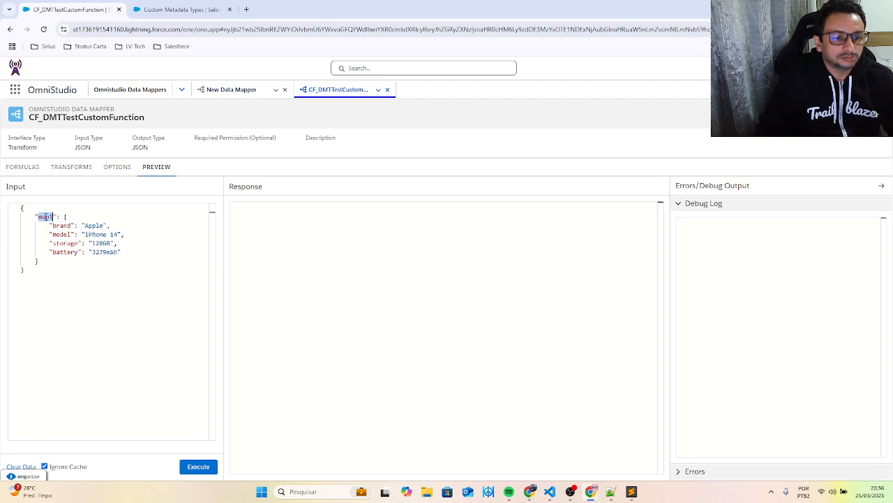
{"action": "left_click", "coordinate": [23, 170]}
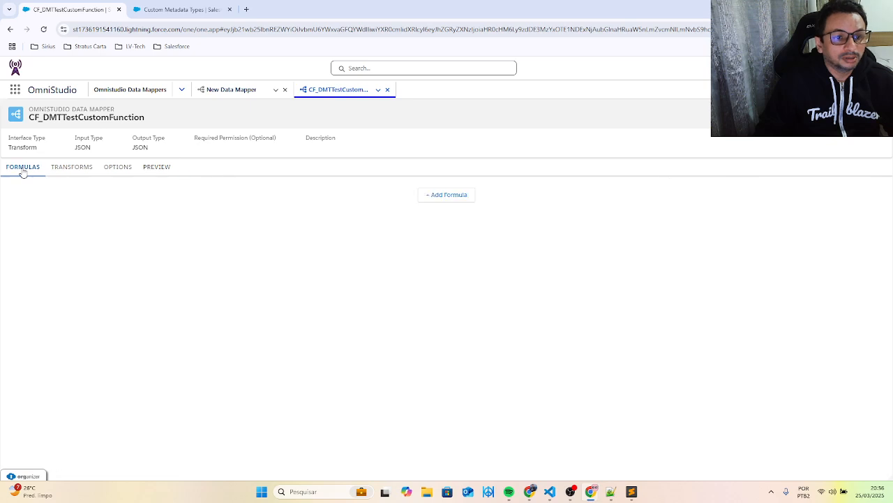
{"action": "left_click", "coordinate": [442, 196]}
{"action": "left_click", "coordinate": [112, 220]}
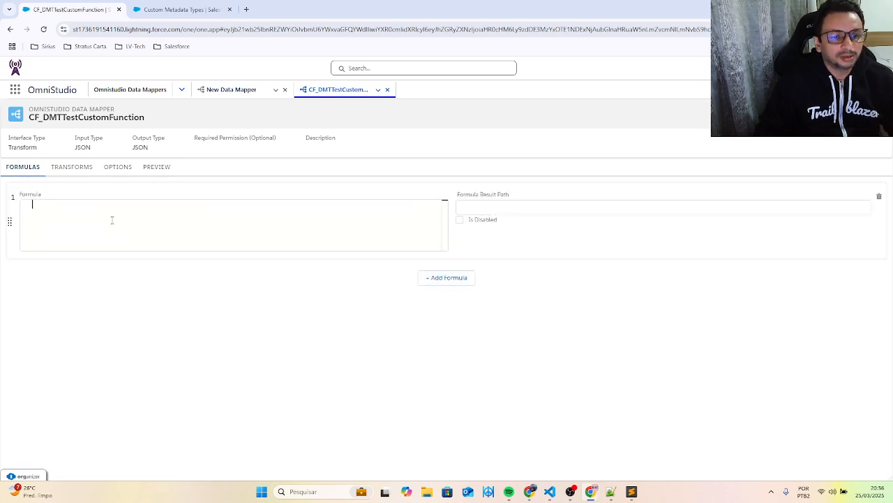
{"action": "left_click", "coordinate": [516, 209]}
{"action": "type", "text": "f"}
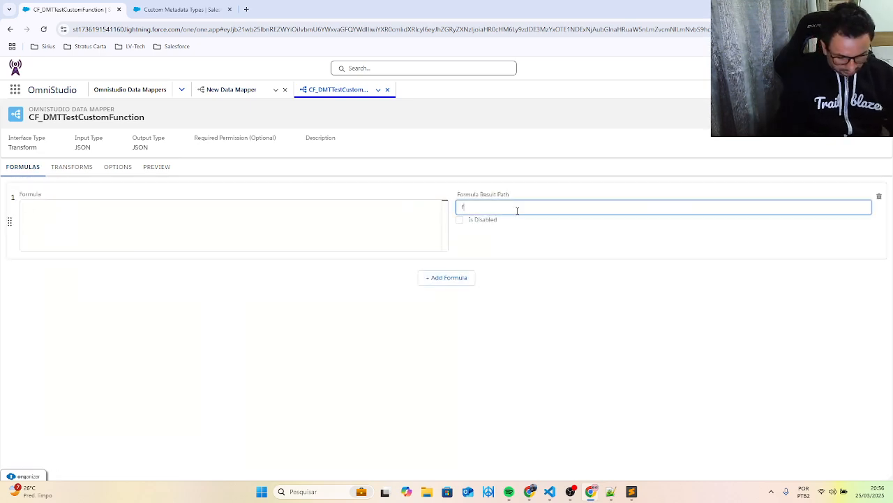
{"action": "type", "text": "ormLis"}
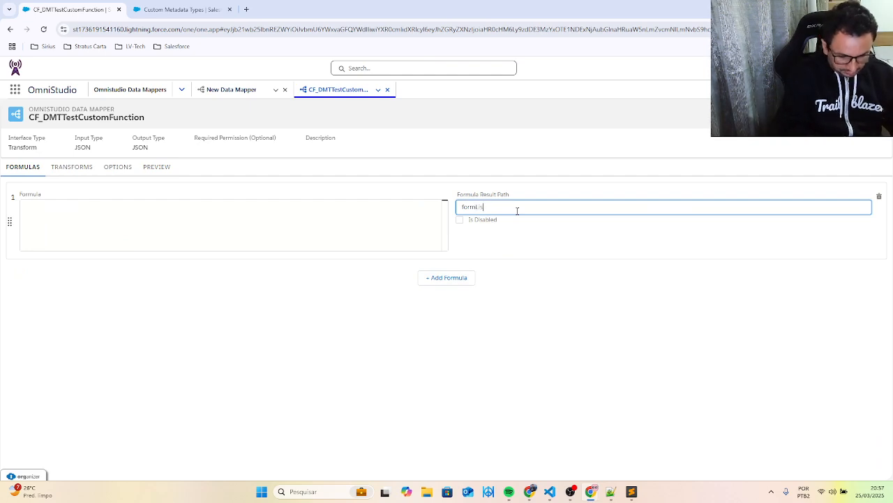
{"action": "type", "text": "t1"}
- Insert the MAP2LIST function in the formula and replace its placeholder argument with %%
{"action": "left_click", "coordinate": [130, 216]}
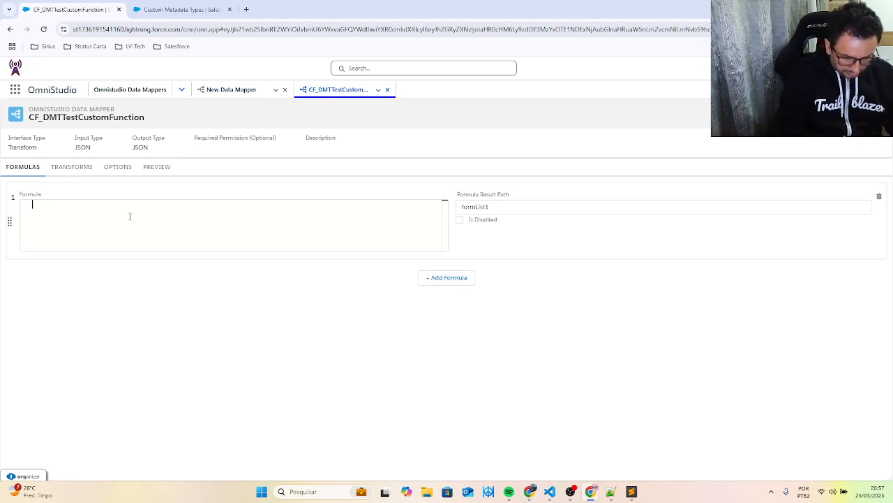
{"action": "type", "text": "Ma"}
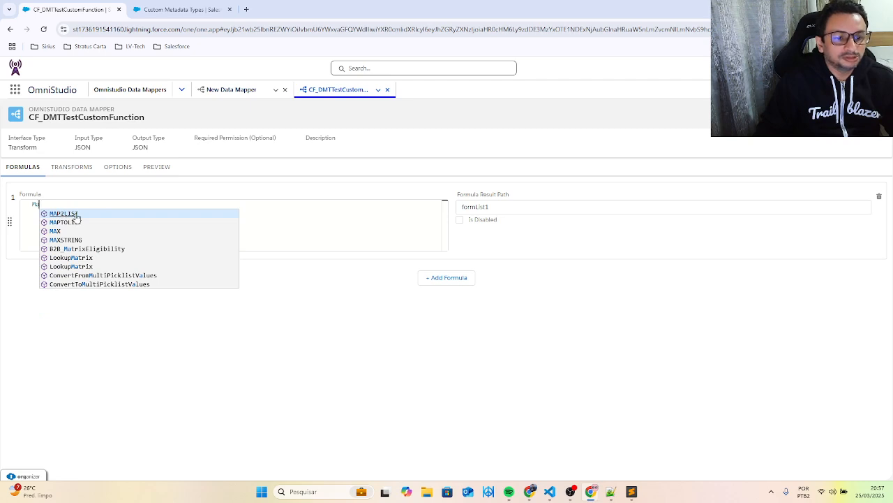
{"action": "left_click", "coordinate": [81, 213]}
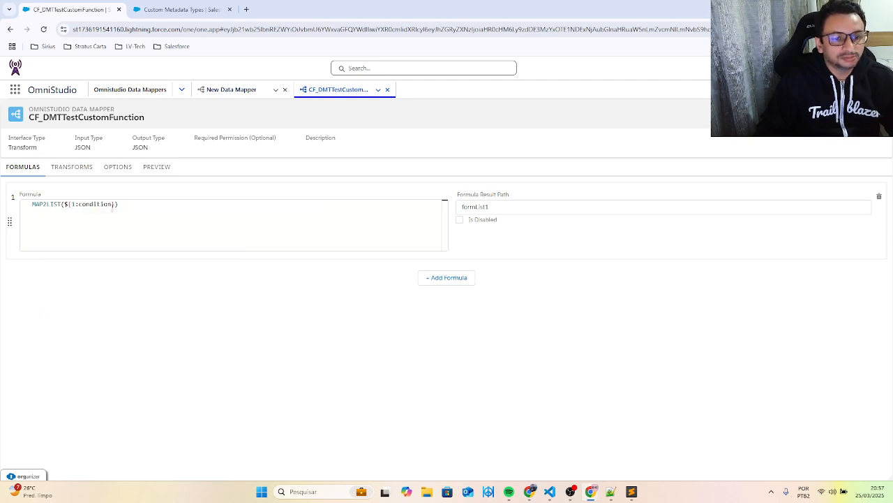
{"action": "left_click_drag", "start_coordinate": [112, 204], "coordinate": [71, 204]}
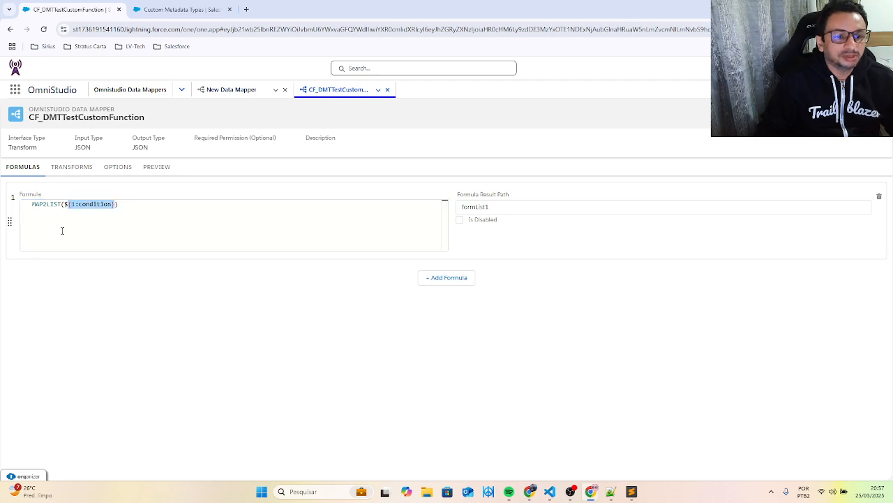
{"action": "key", "text": "BackSpace"}
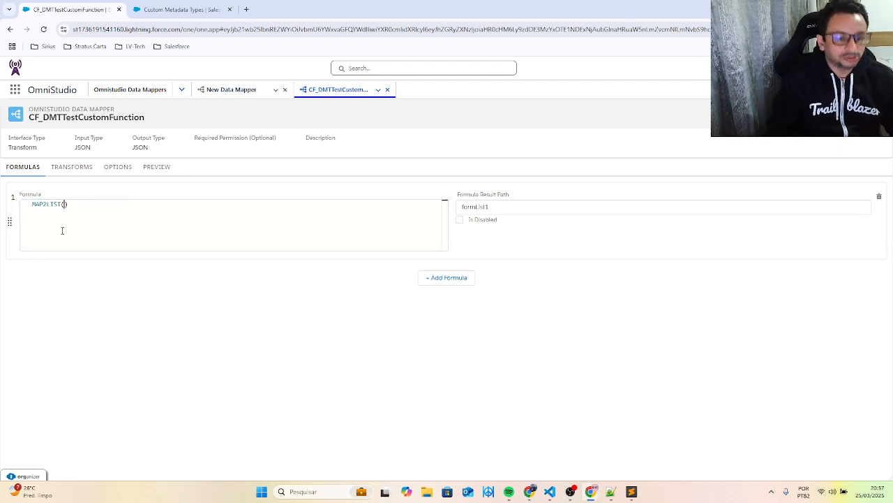
{"action": "type", "text": "%%"}
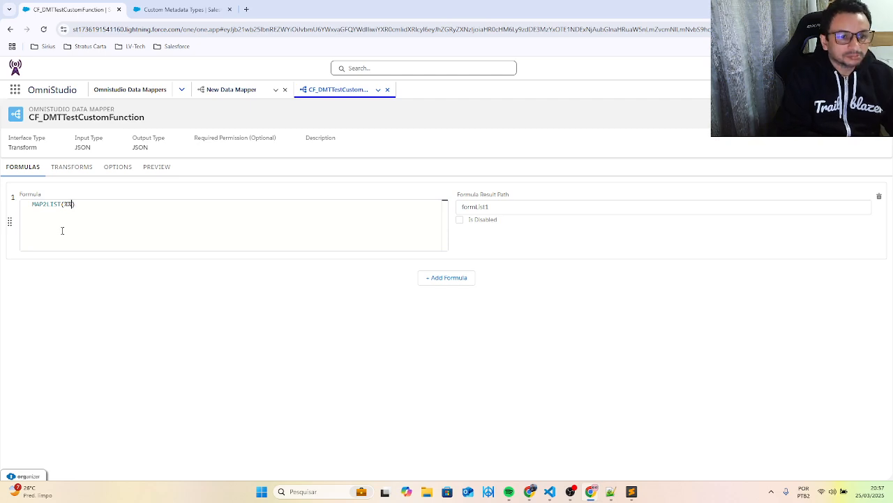
- Copy the key map1 from the preview input JSON and insert it in the formula to make MAP2LIST(%map1%)
{"action": "left_click", "coordinate": [149, 168]}
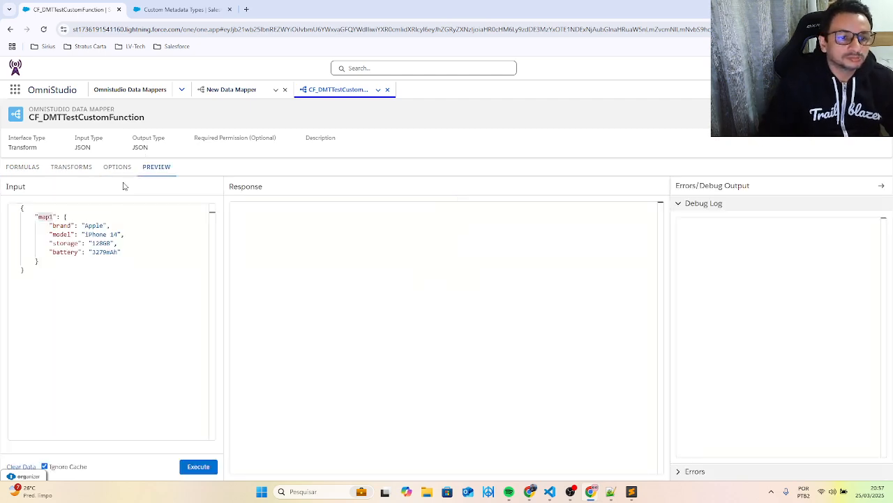
{"action": "double_click", "coordinate": [44, 217]}
{"action": "key", "text": "ctrl+c"}
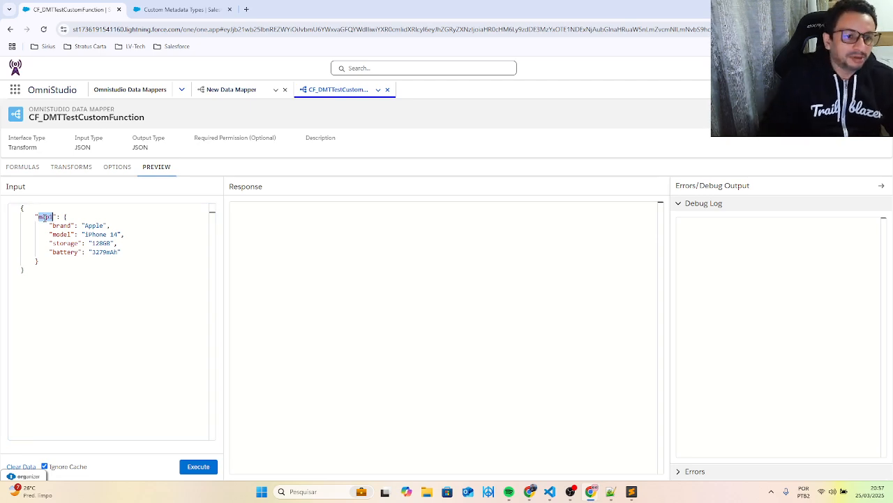
{"action": "left_click", "coordinate": [23, 167]}
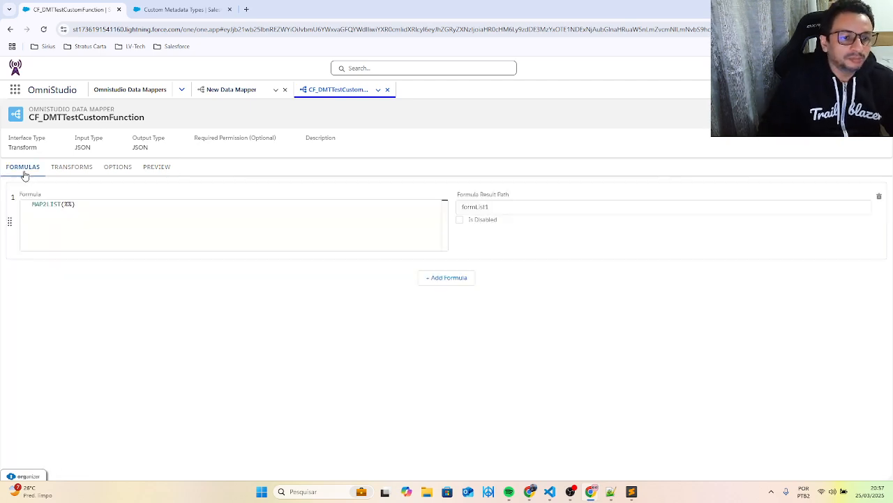
{"action": "left_click", "coordinate": [68, 204]}
{"action": "key", "text": "ctrl+v"}
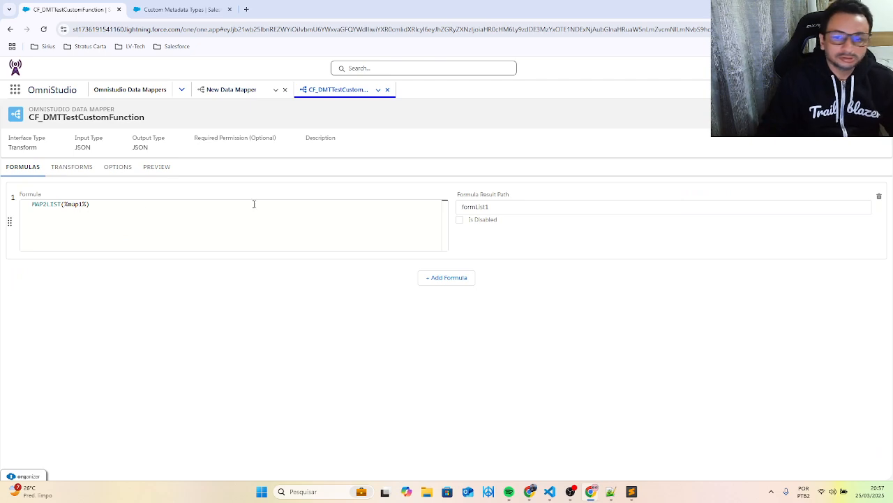
- Add a transform mapping from input path formList1 to output path list1, and return to the MAP2LIST formula
{"action": "left_click", "coordinate": [125, 169]}
{"action": "left_click", "coordinate": [158, 168]}
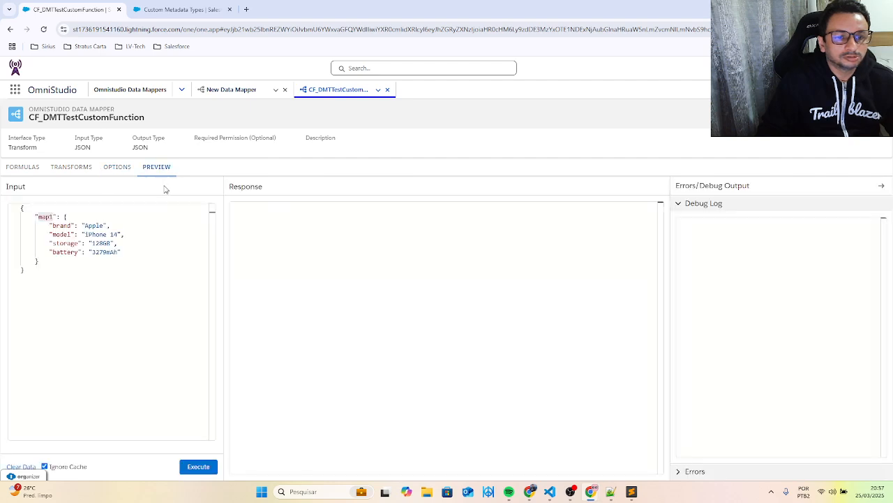
{"action": "left_click", "coordinate": [73, 168]}
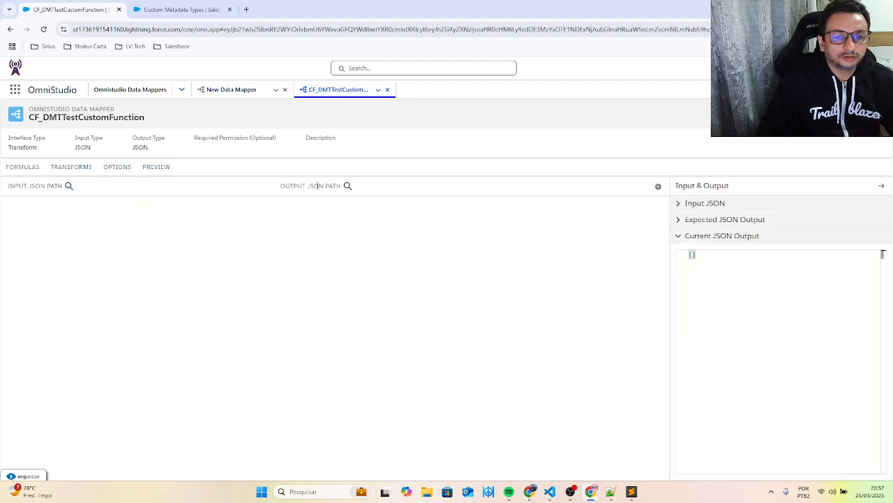
{"action": "left_click", "coordinate": [658, 186]}
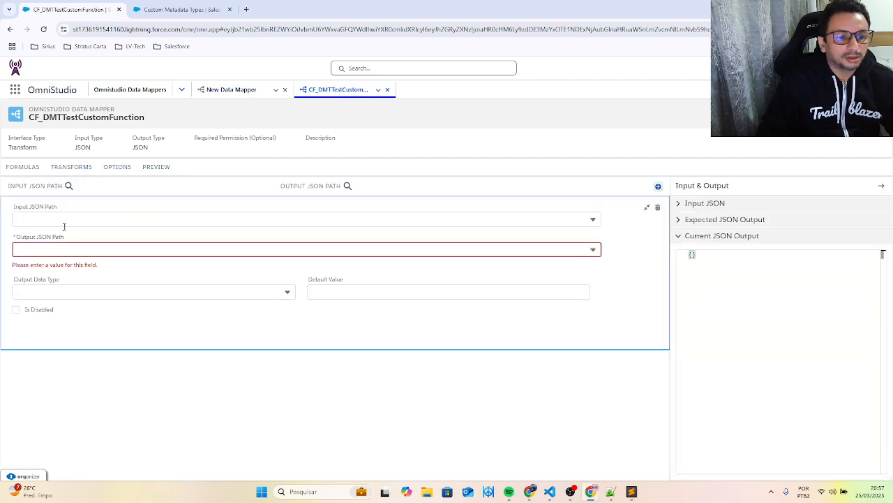
{"action": "left_click", "coordinate": [49, 217]}
{"action": "left_click", "coordinate": [42, 252]}
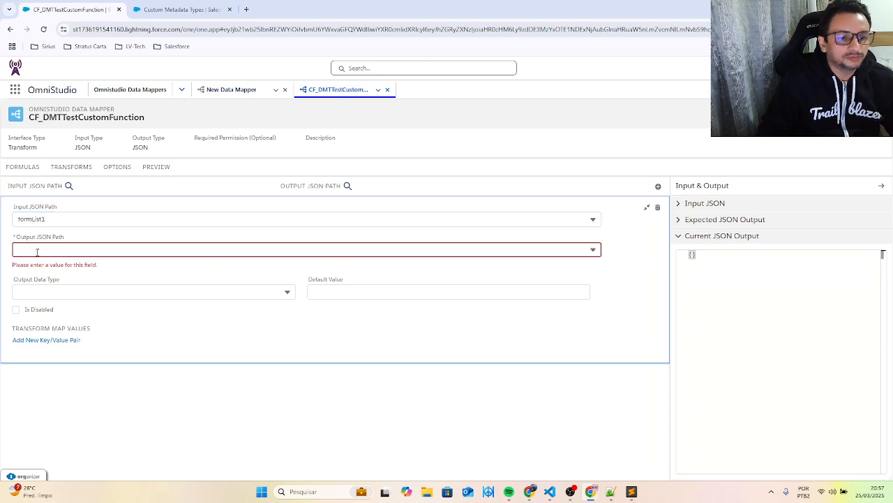
{"action": "left_click", "coordinate": [37, 250]}
{"action": "type", "text": "list1"}
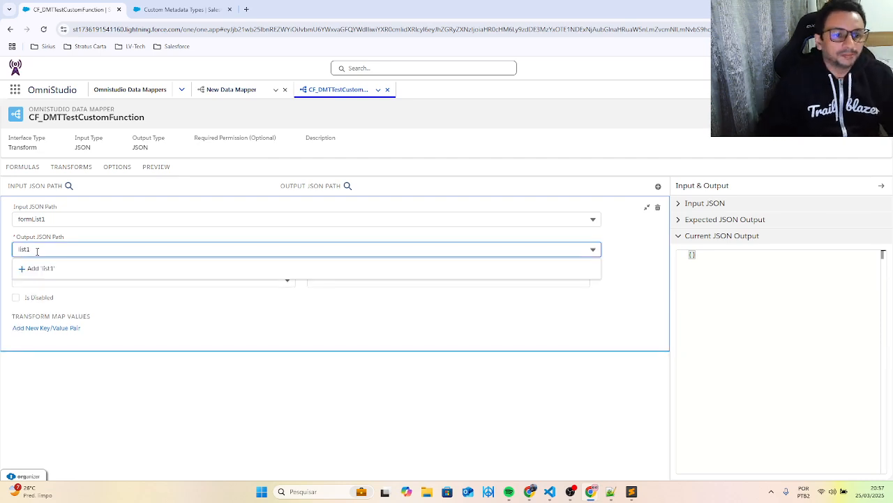
{"action": "left_click", "coordinate": [223, 220]}
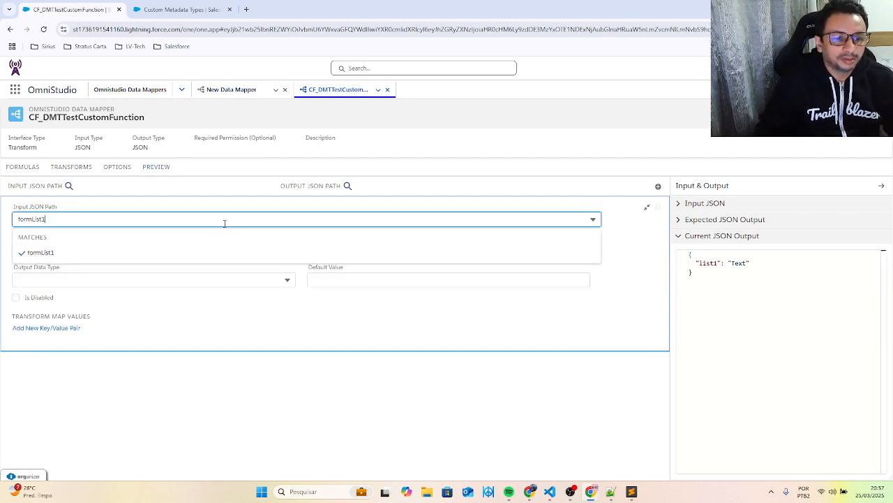
{"action": "left_click", "coordinate": [54, 220]}
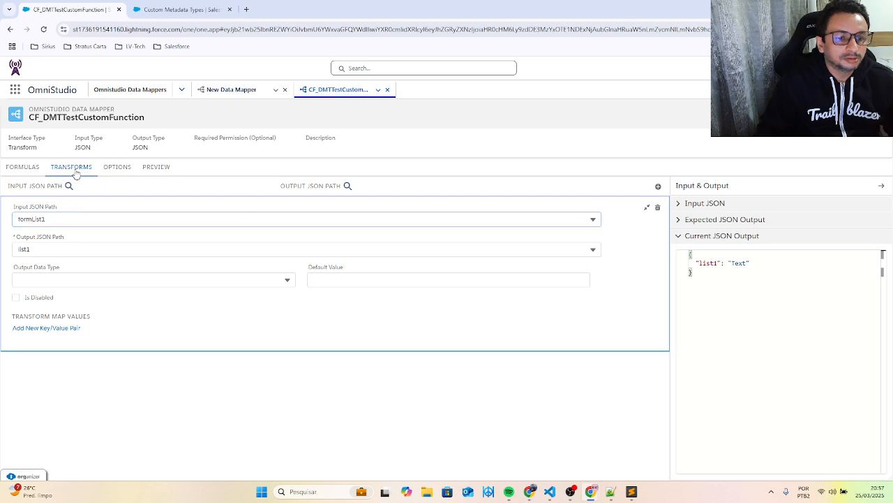
{"action": "left_click", "coordinate": [29, 171]}
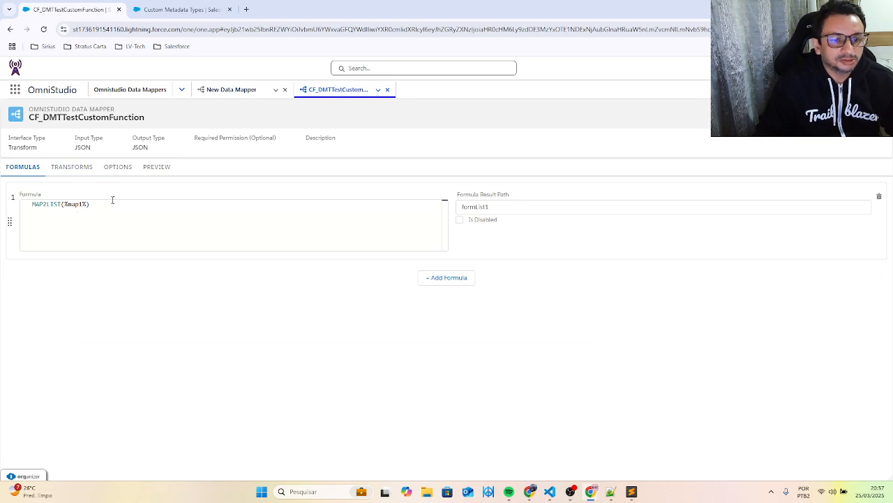
- Execute the Data Mapper preview with the map1 input and compare the battery, storage, model and brand entries with the list1 response
{"action": "left_click", "coordinate": [158, 171]}
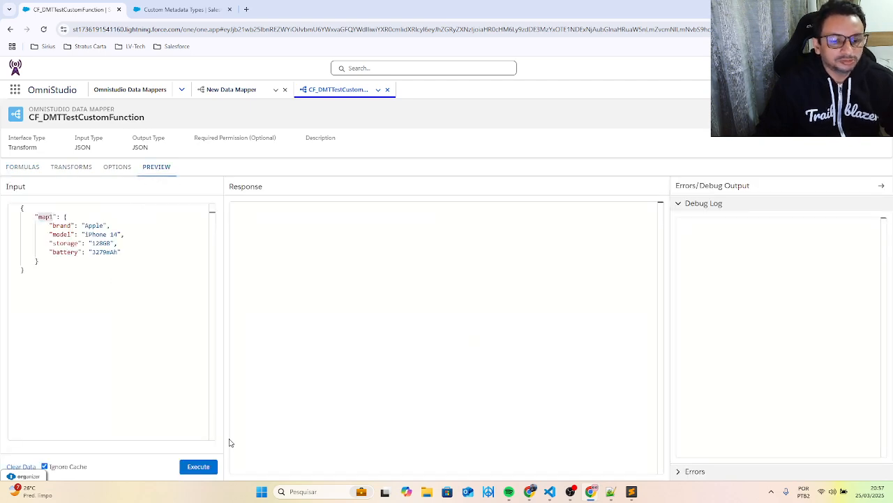
{"action": "left_click", "coordinate": [204, 466]}
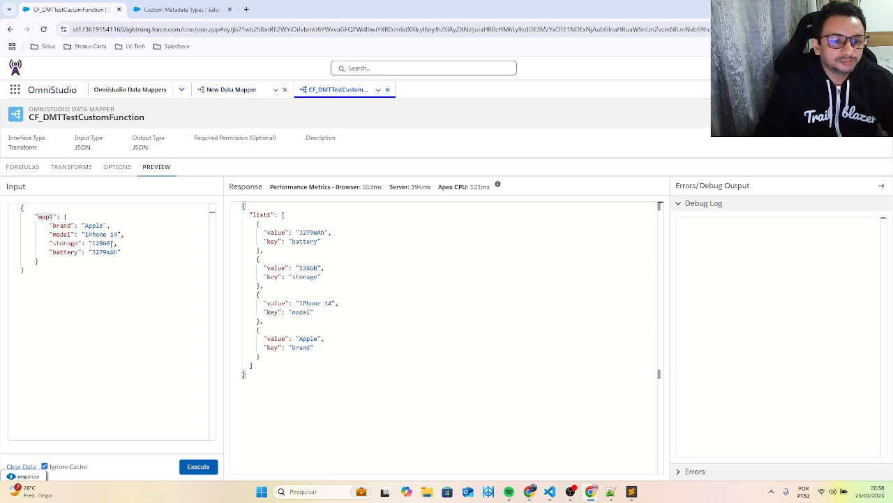
{"action": "left_click_drag", "start_coordinate": [122, 251], "coordinate": [42, 251]}
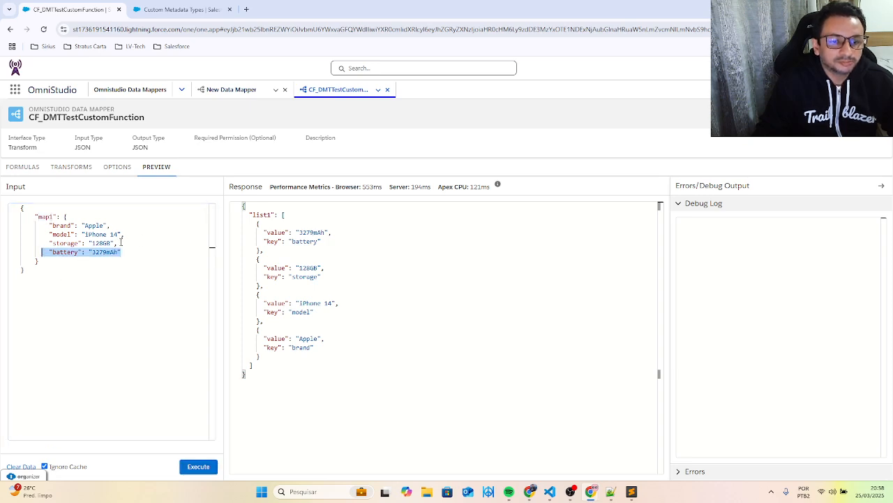
{"action": "left_click_drag", "start_coordinate": [121, 243], "coordinate": [49, 243]}
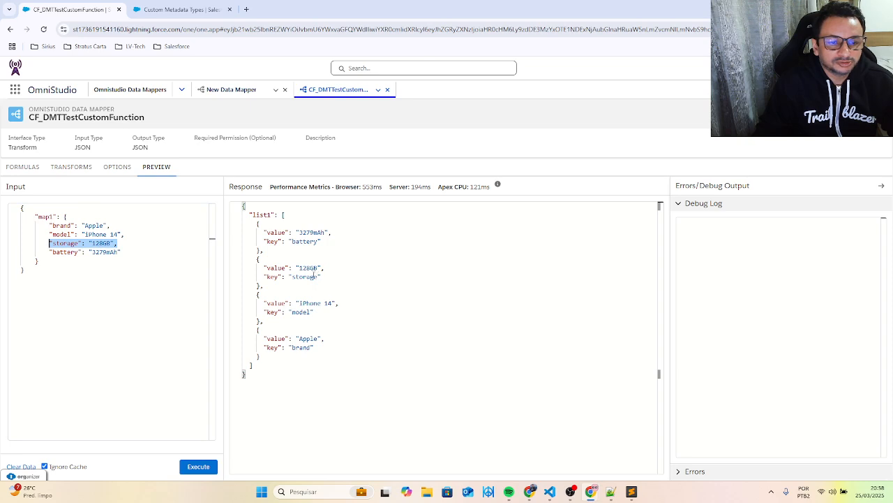
{"action": "left_click_drag", "start_coordinate": [127, 235], "coordinate": [45, 235]}
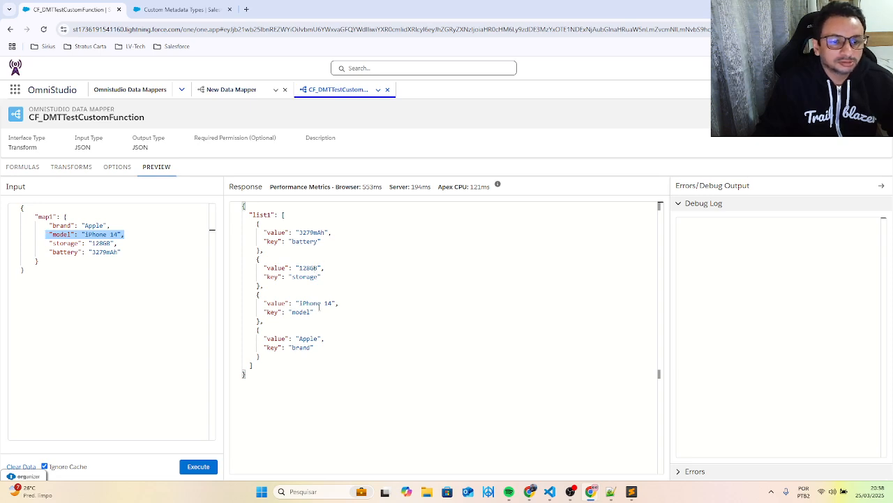
{"action": "left_click_drag", "start_coordinate": [112, 226], "coordinate": [24, 226]}
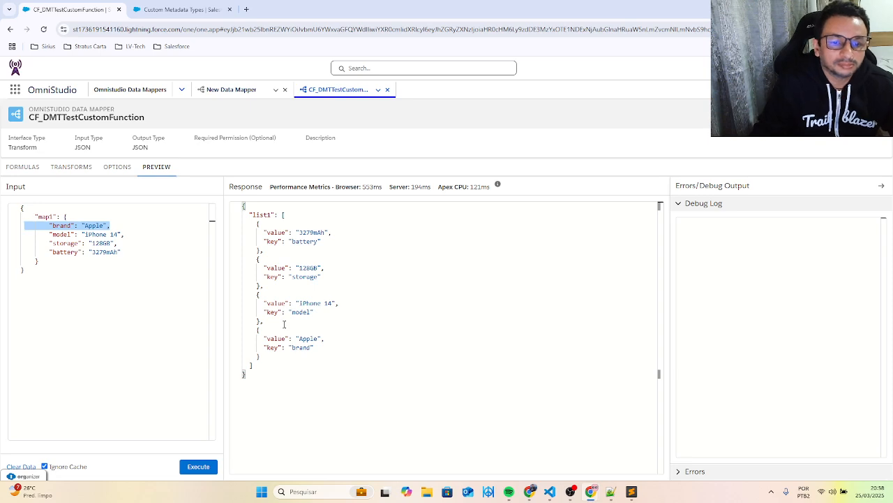
- In the MAP2LIST formula, close the first argument as %map1% and add "myKey" as the second argument
{"action": "left_click", "coordinate": [90, 174]}
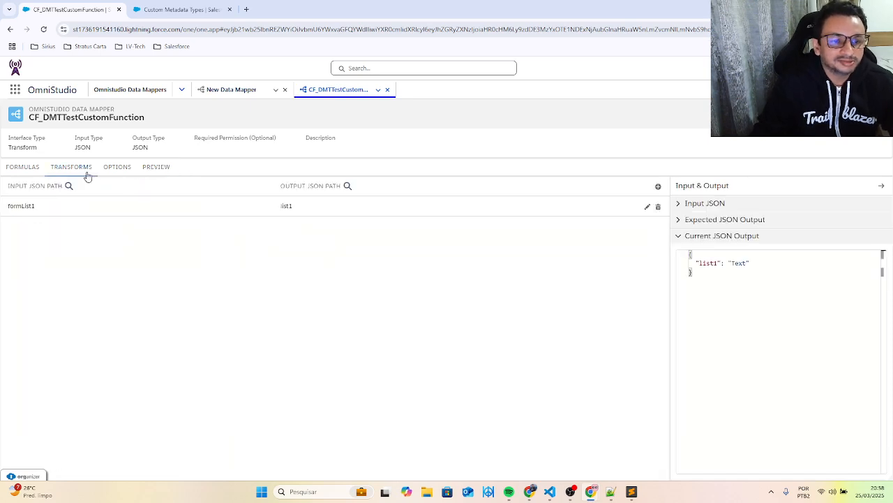
{"action": "left_click", "coordinate": [115, 167]}
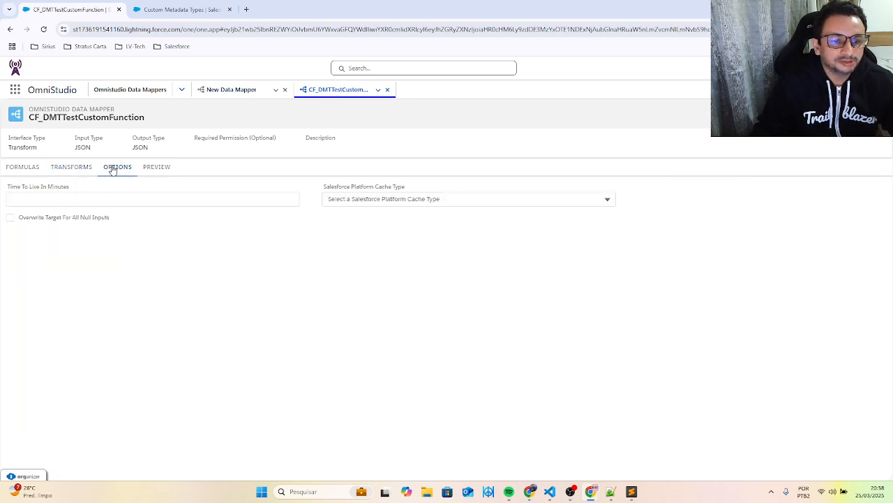
{"action": "left_click", "coordinate": [69, 170]}
{"action": "left_click", "coordinate": [32, 170]}
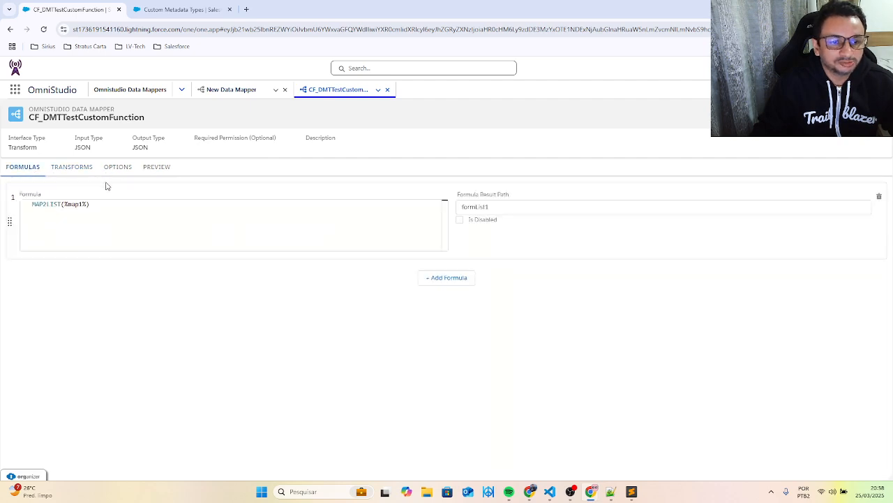
{"action": "left_click", "coordinate": [82, 204]}
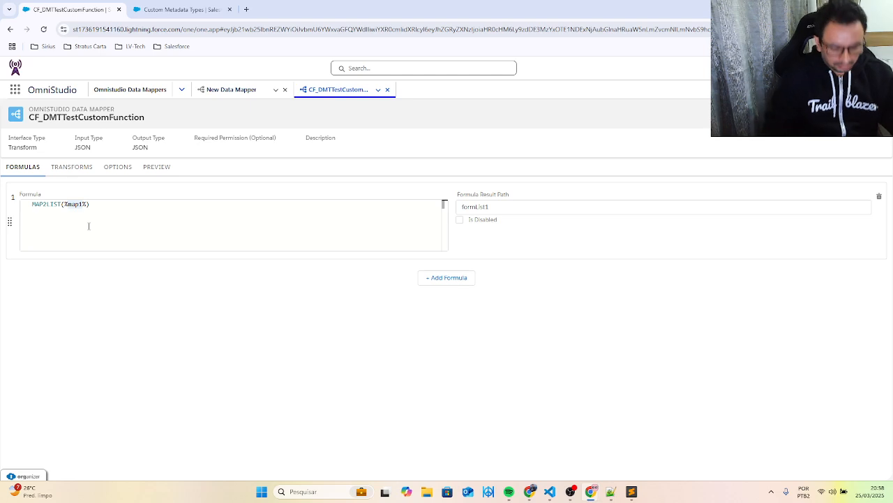
{"action": "type", "text": ","}
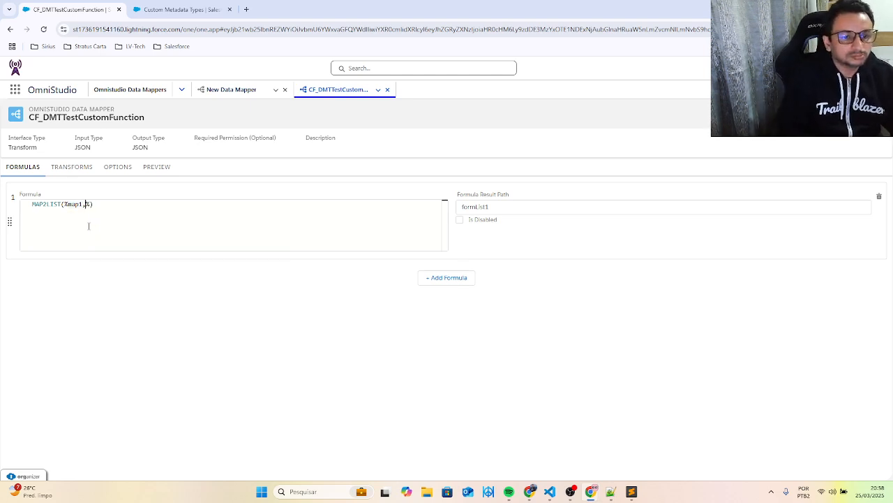
{"action": "type", "text": "''"}
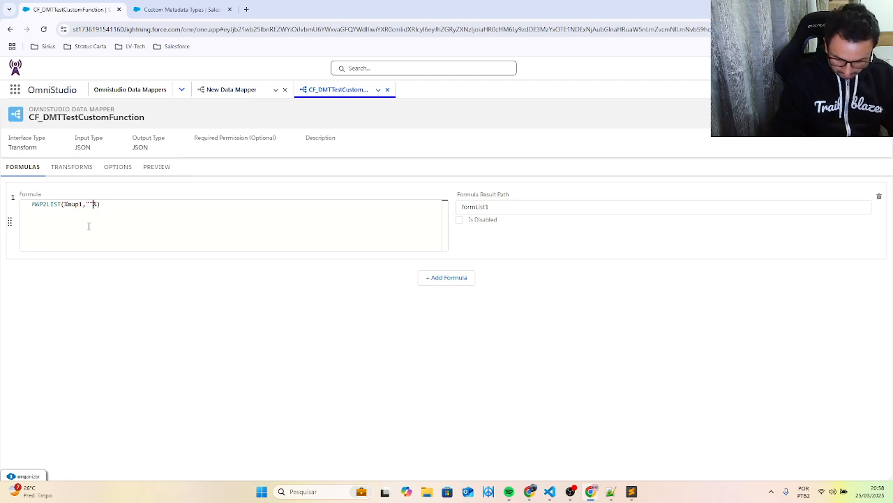
{"action": "type", "text": "myK"}
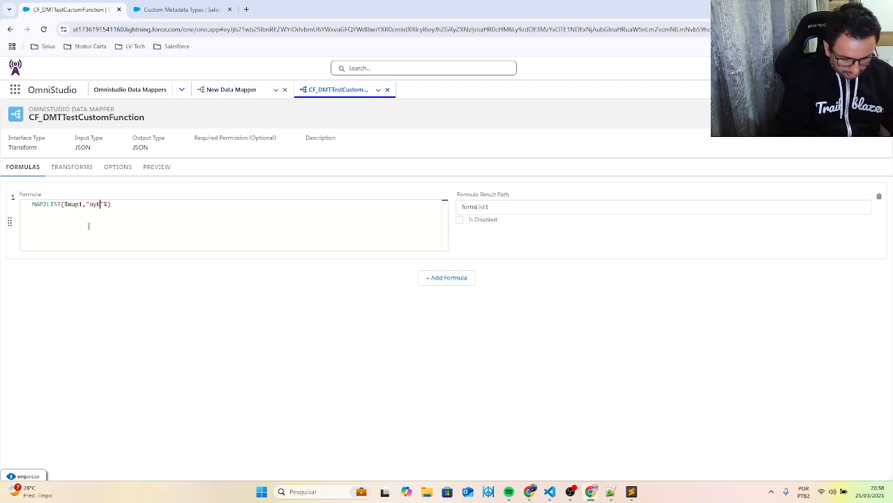
{"action": "type", "text": "ey"}
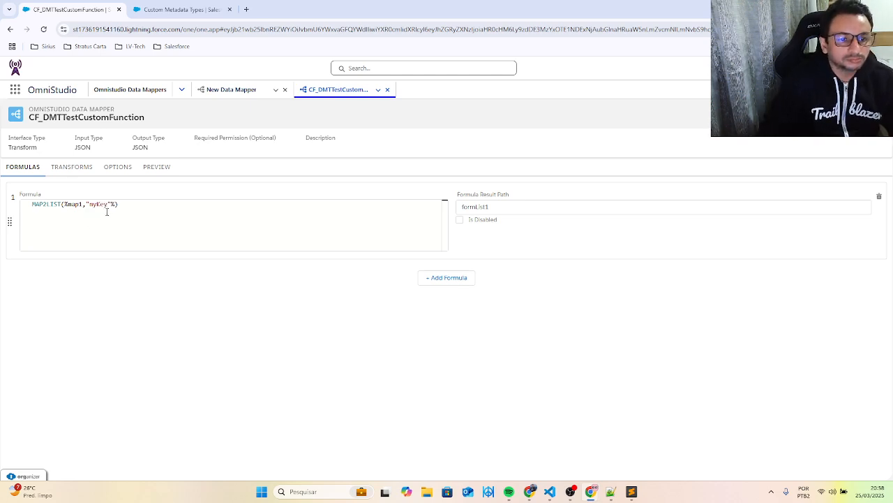
{"action": "key", "text": "Left"}
{"action": "key", "text": "Left"}
{"action": "key", "text": "Left"}
{"action": "key", "text": "Left"}
{"action": "key", "text": "Left"}
{"action": "key", "text": "Left"}
{"action": "key", "text": "Left"}
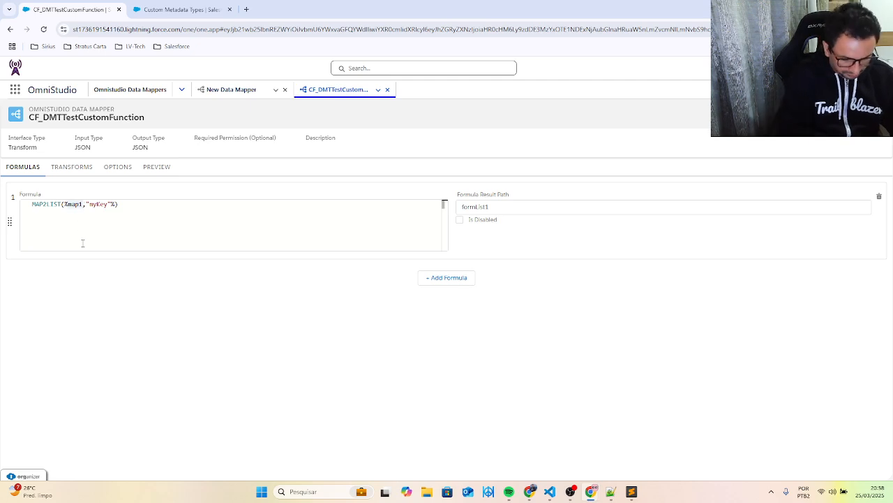
{"action": "type", "text": "%"}
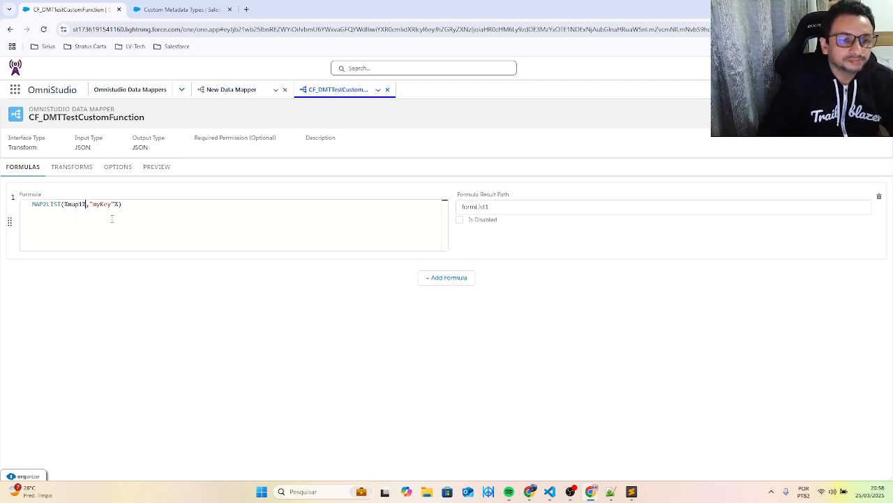
- Complete the formula as MAP2LIST(%map1%,"myKey", "myValue") and execute the preview again
{"action": "left_click", "coordinate": [115, 204]}
{"action": "type", "text": ","}
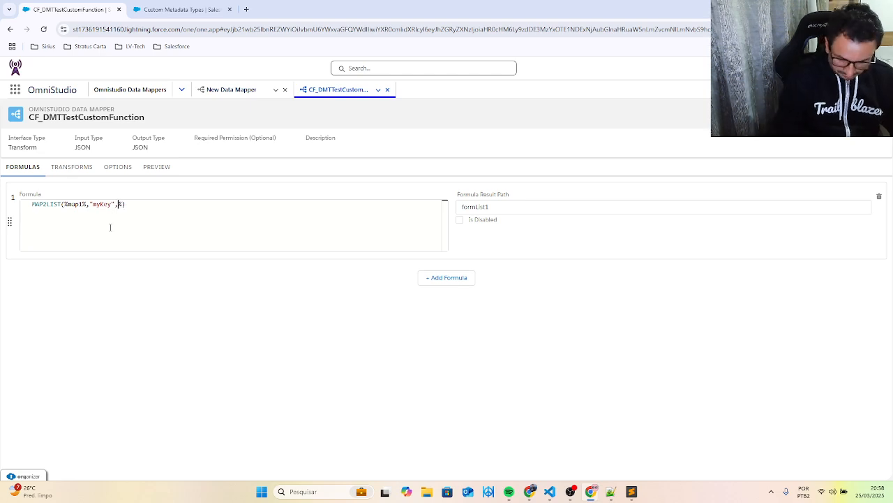
{"action": "type", "text": " \""}
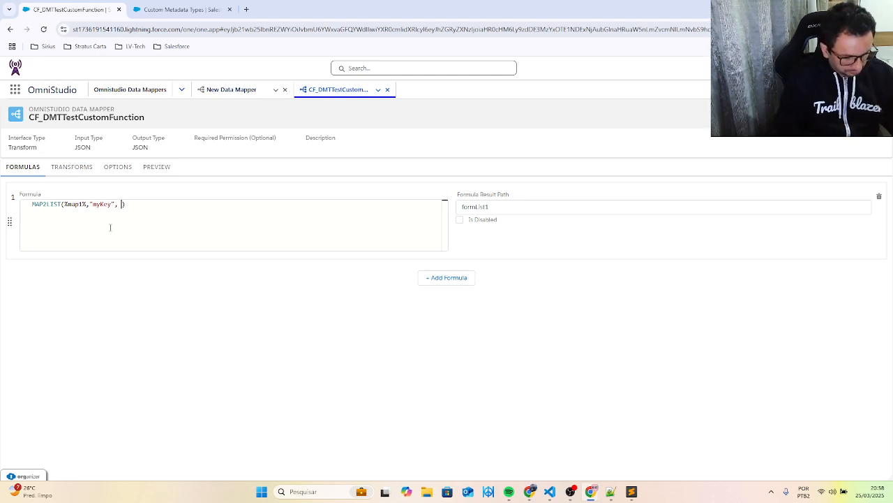
{"action": "type", "text": "\""}
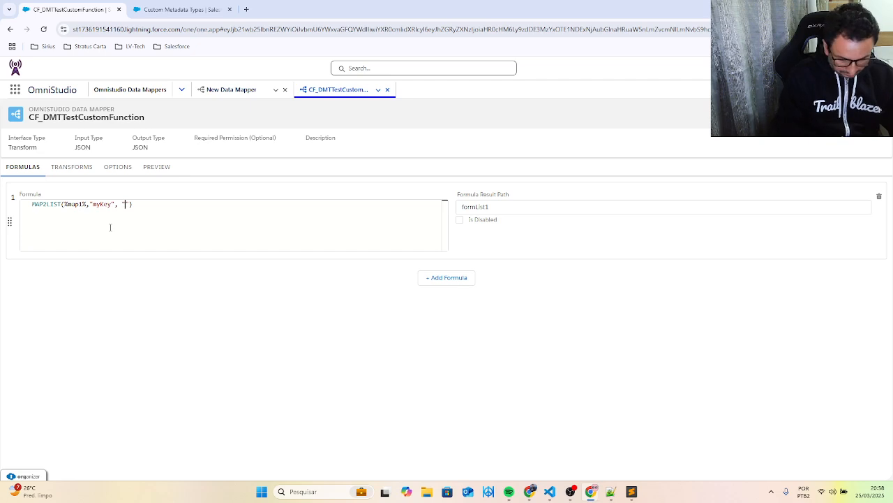
{"action": "type", "text": "my"}
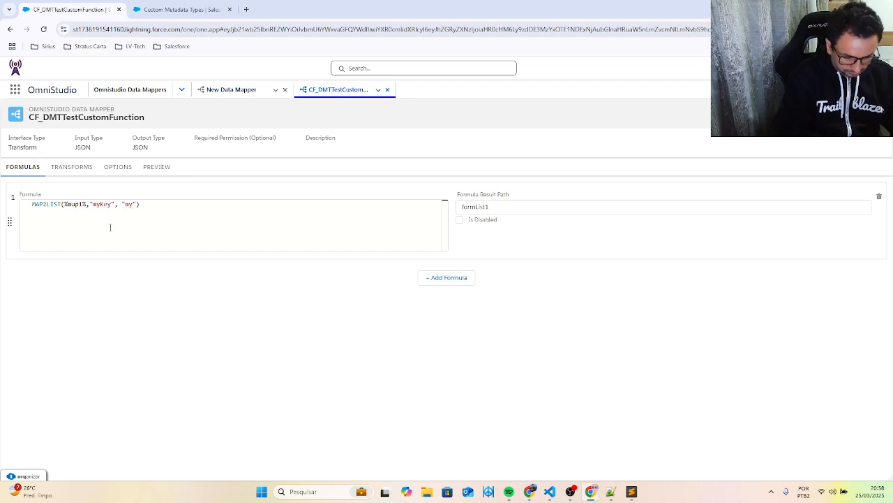
{"action": "type", "text": "Value"}
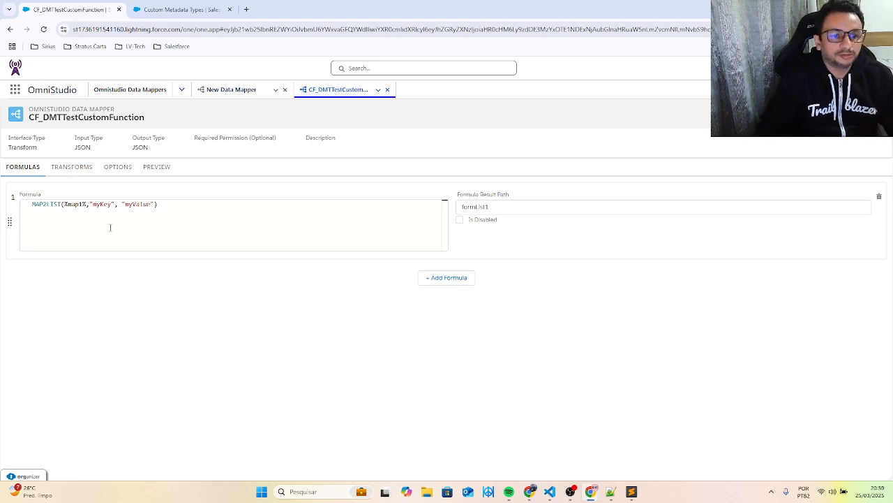
{"action": "left_click", "coordinate": [160, 174]}
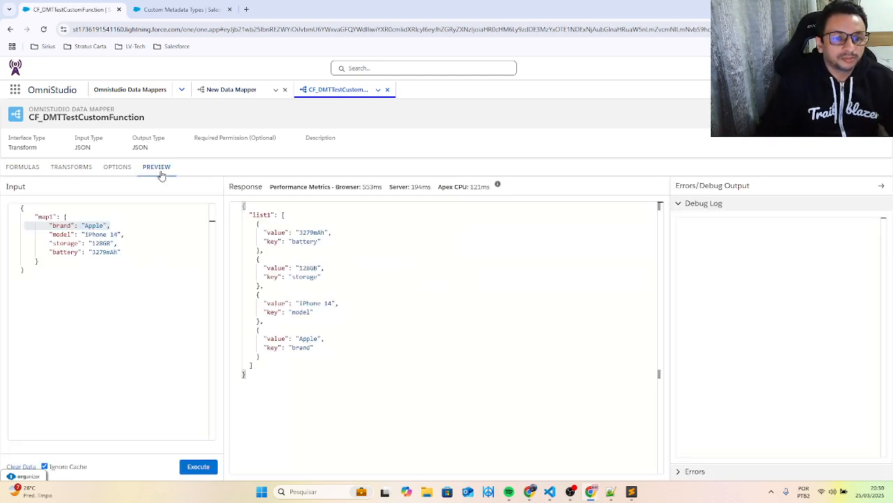
{"action": "left_click", "coordinate": [206, 469]}
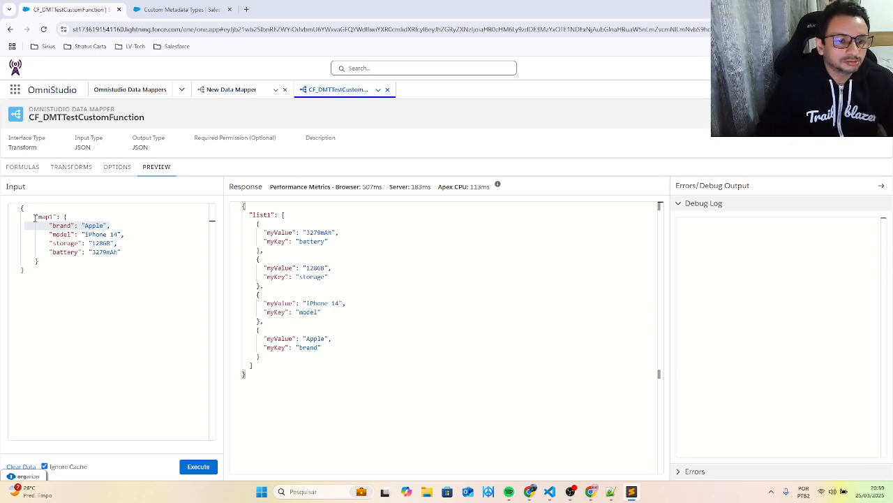
- Replace map1's value in the preview input with the copied nested JSON containing Name, age, Brazilian, atrributes and phones, and execute the preview
{"action": "left_click_drag", "start_coordinate": [35, 216], "coordinate": [122, 251]}
{"action": "left_click", "coordinate": [65, 224]}
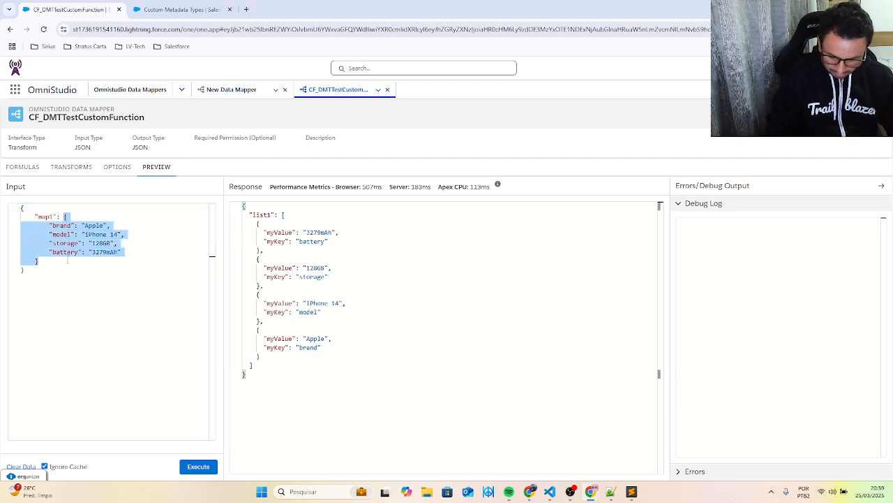
{"action": "key", "text": "BackSpace"}
{"action": "key", "text": "ctrl+v"}
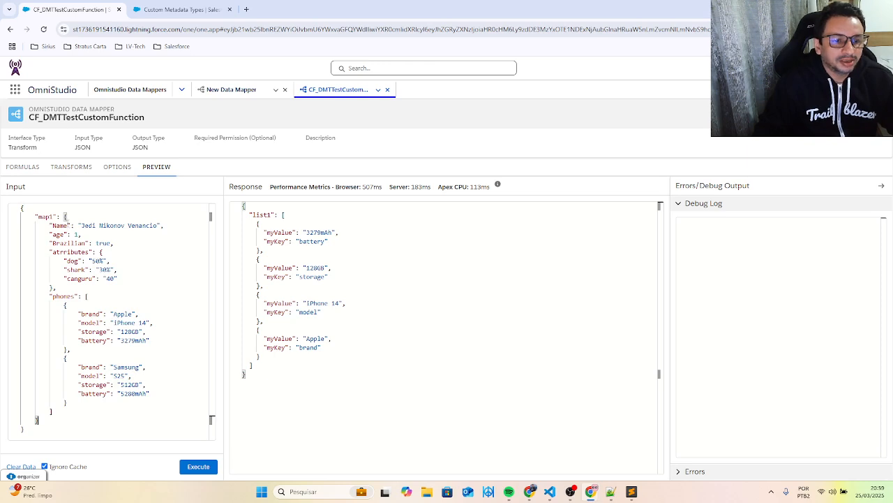
{"action": "left_click", "coordinate": [56, 235]}
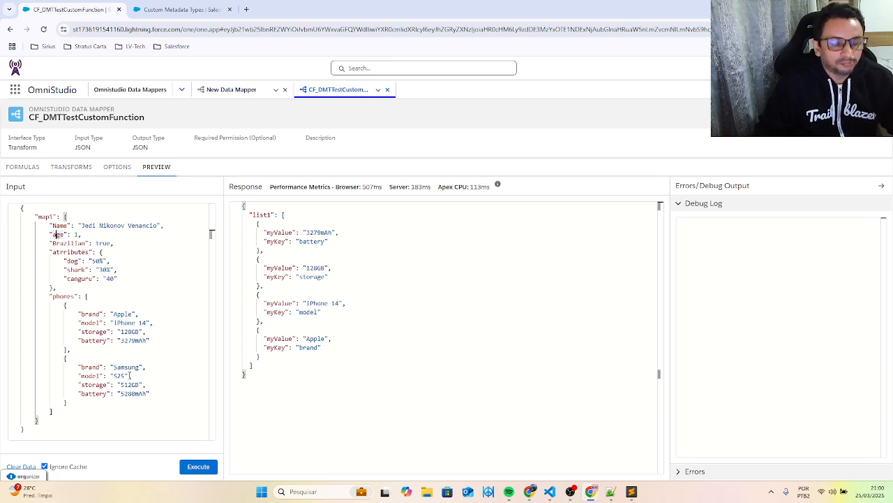
{"action": "left_click", "coordinate": [197, 468]}
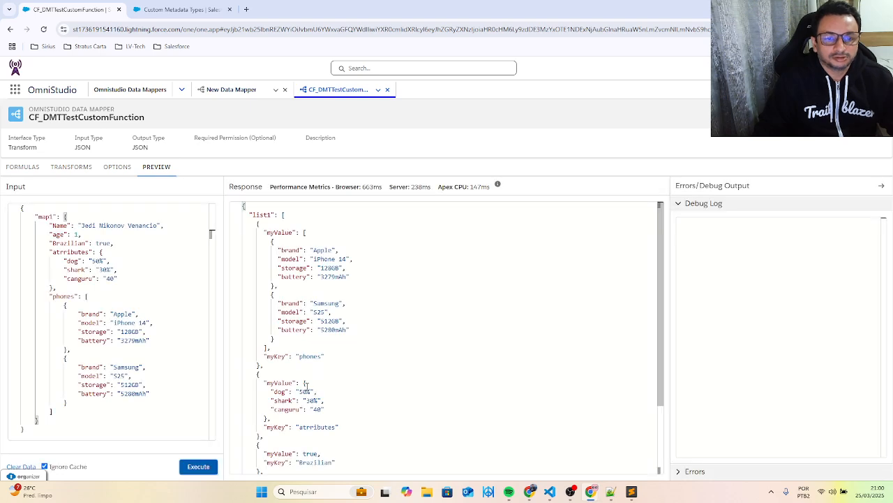
- Examine the myValue and myKey pairs for phones and atrributes in the response and compare them with the map1 input
{"action": "scroll", "coordinate": [324, 349], "scroll_direction": "down", "scroll_amount": 1}
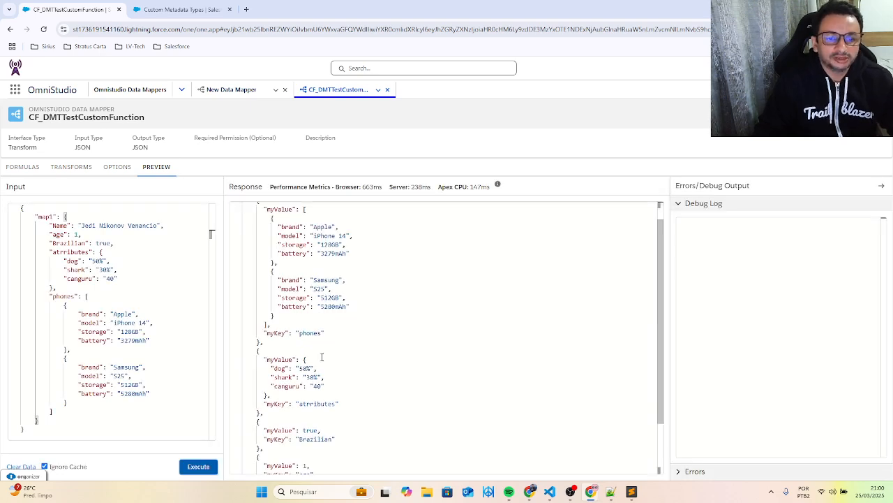
{"action": "scroll", "coordinate": [328, 335], "scroll_direction": "up", "scroll_amount": 1}
{"action": "double_click", "coordinate": [286, 232]}
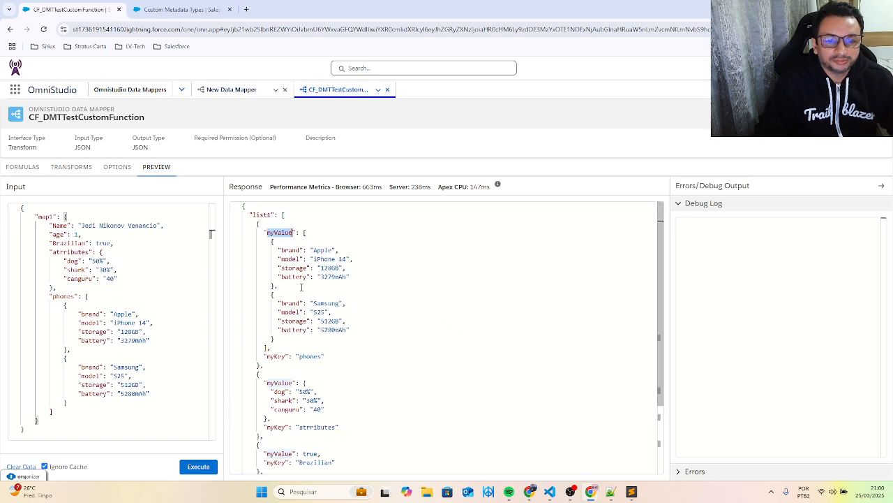
{"action": "mouse_move", "coordinate": [304, 233]}
{"action": "left_click_drag", "start_coordinate": [305, 232], "coordinate": [268, 347]}
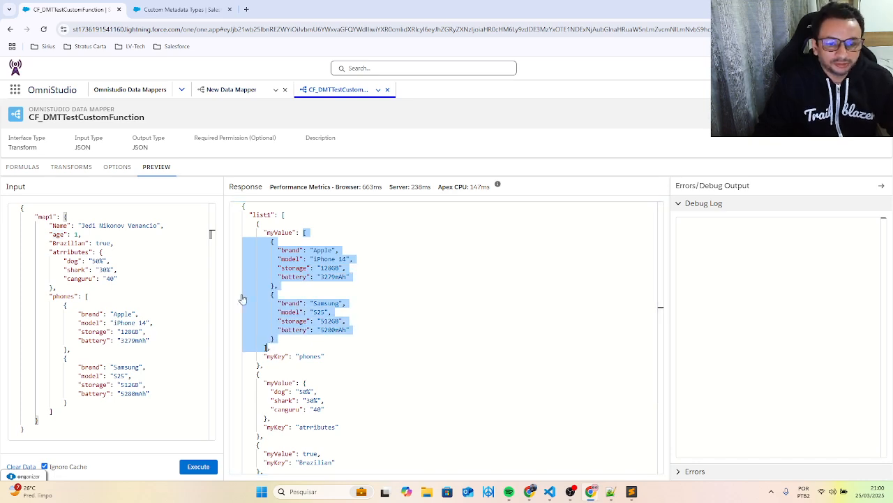
{"action": "left_click_drag", "start_coordinate": [325, 357], "coordinate": [263, 356]}
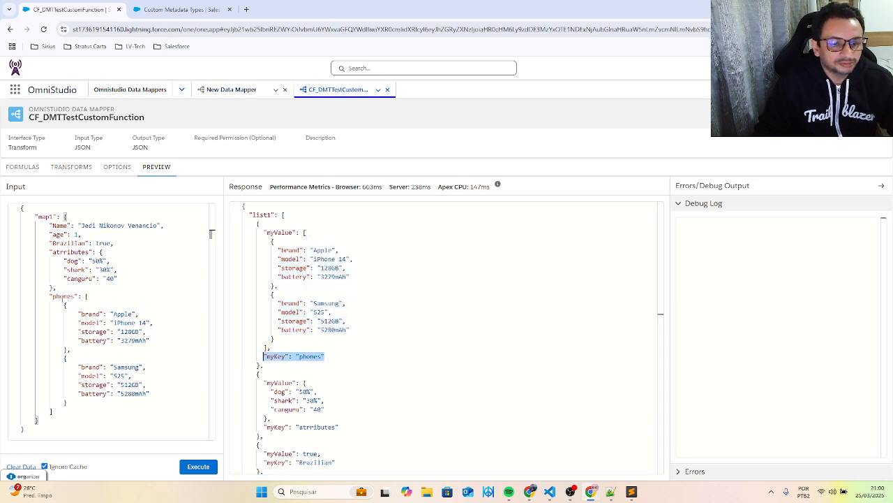
{"action": "scroll", "coordinate": [303, 267], "scroll_direction": "down", "scroll_amount": 2}
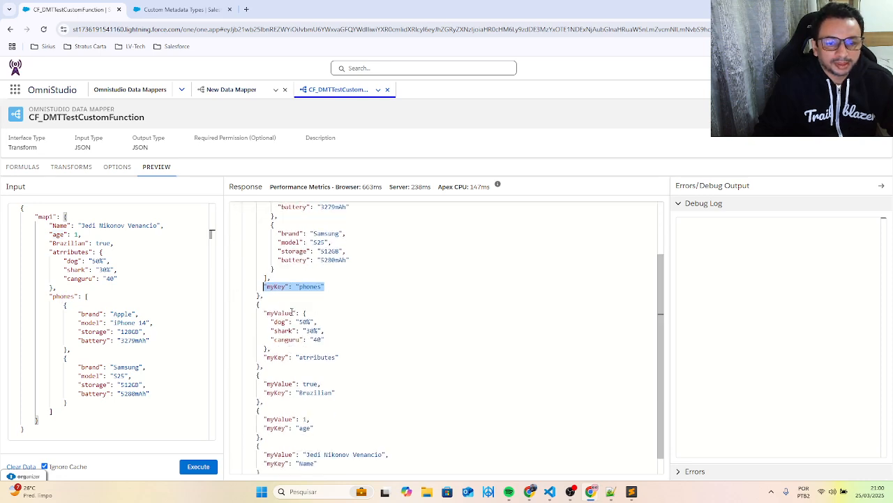
{"action": "left_click_drag", "start_coordinate": [264, 313], "coordinate": [271, 348]}
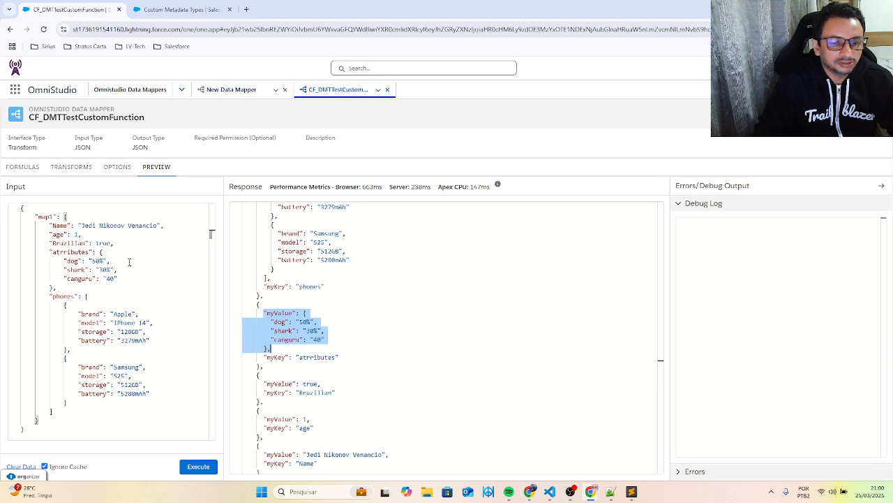
{"action": "double_click", "coordinate": [317, 357]}
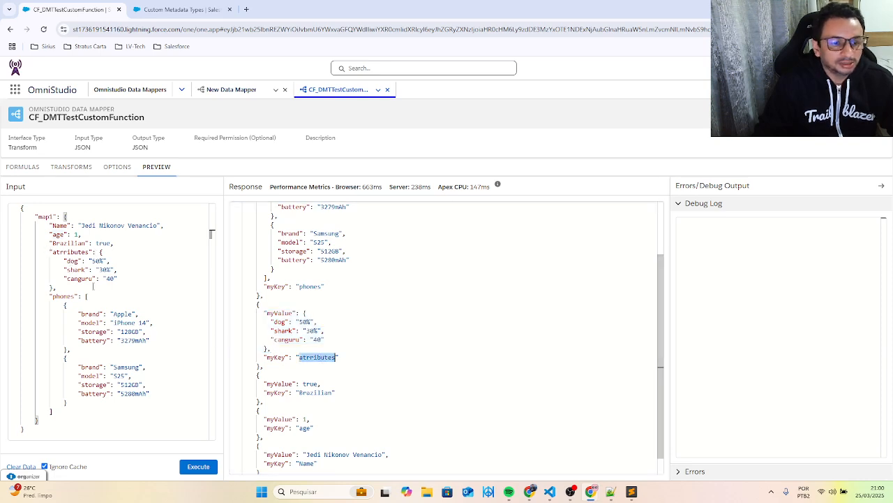
{"action": "double_click", "coordinate": [69, 251]}
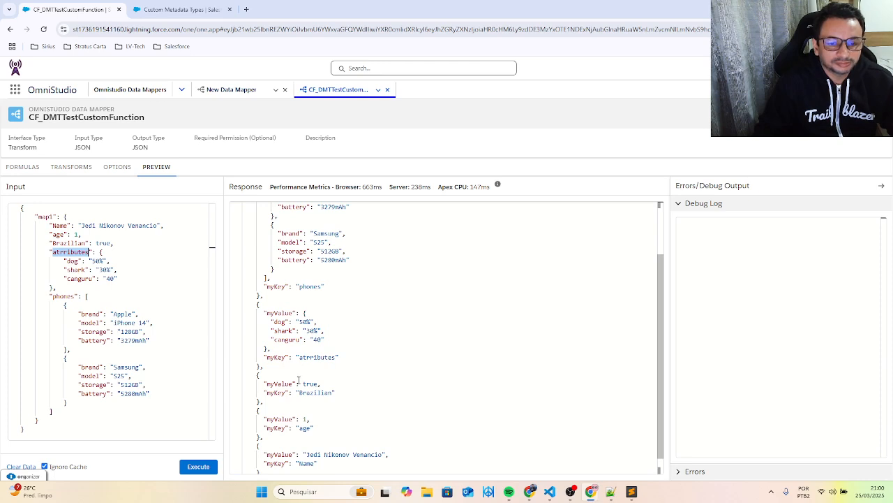
- Examine the remaining myValue and myKey pairs in the preview response, checking the Brazilian key and its value
{"action": "scroll", "coordinate": [299, 379], "scroll_direction": "down", "scroll_amount": 1}
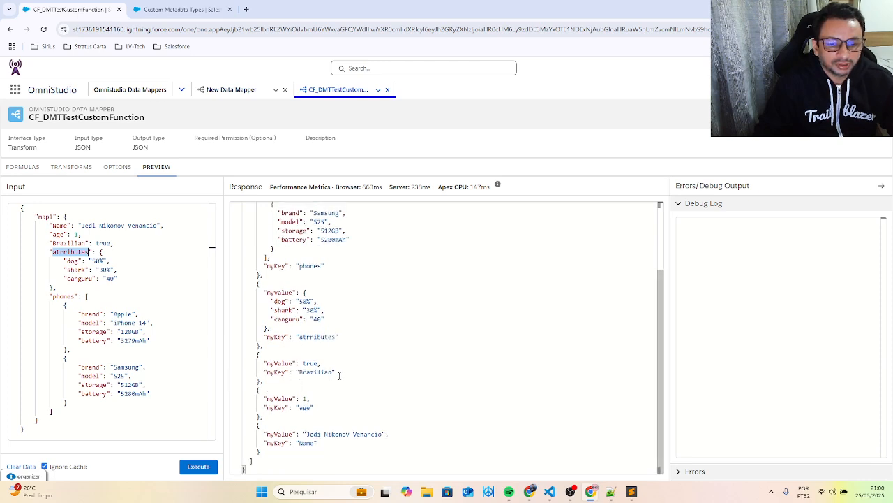
{"action": "left_click_drag", "start_coordinate": [338, 373], "coordinate": [259, 372]}
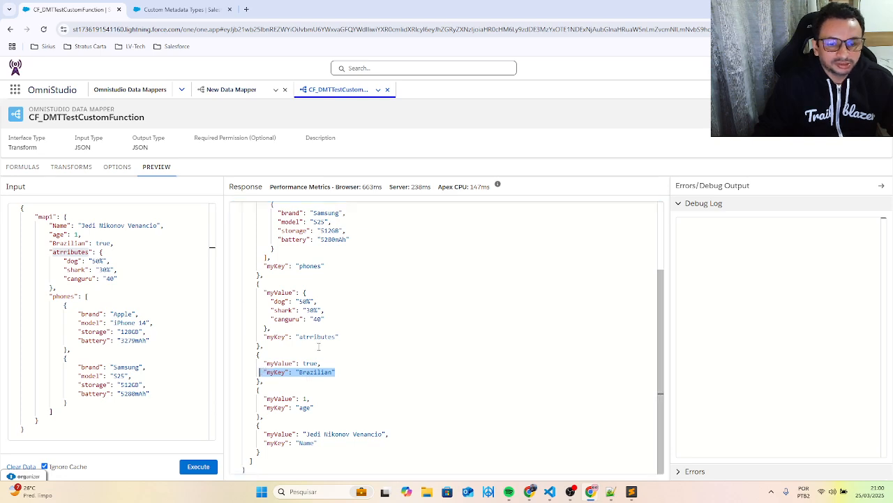
{"action": "left_click_drag", "start_coordinate": [303, 362], "coordinate": [314, 363]}
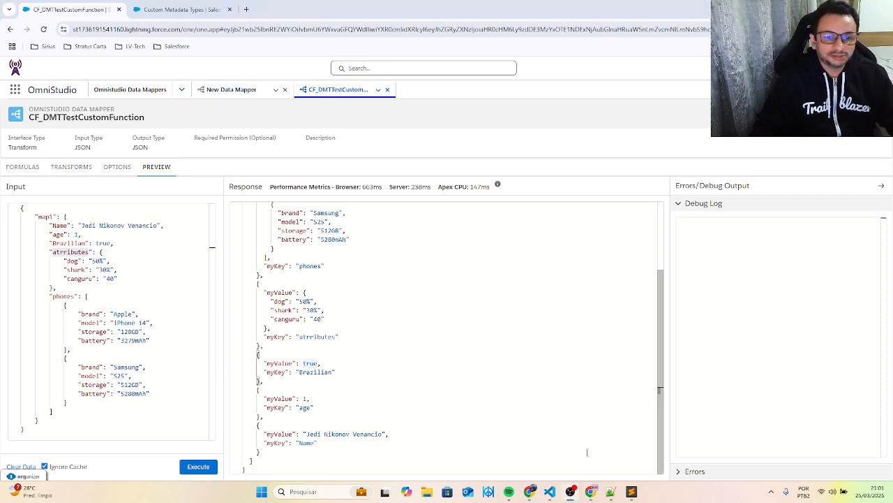
- Switch to Visual Studio Code and review the mapToList method in CustomFunctions.cls, then return to the Data Mapper preview
{"action": "left_click", "coordinate": [552, 492]}
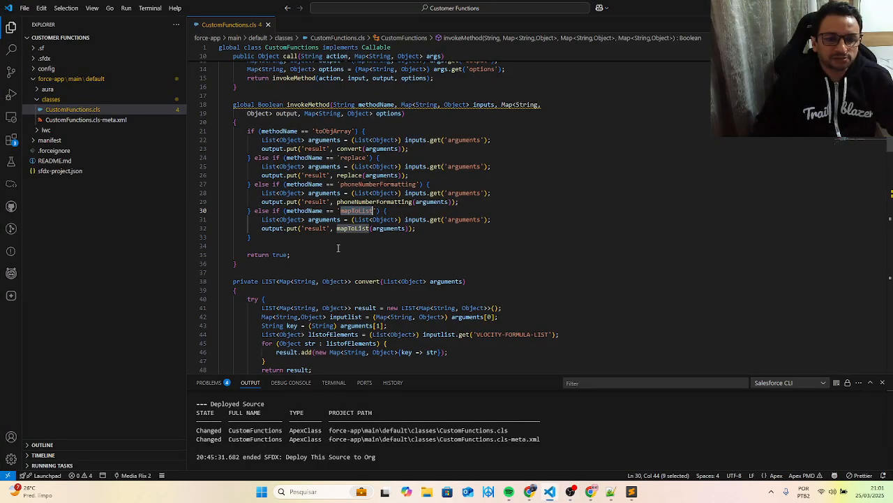
{"action": "scroll", "coordinate": [338, 248], "scroll_direction": "down", "scroll_amount": 20}
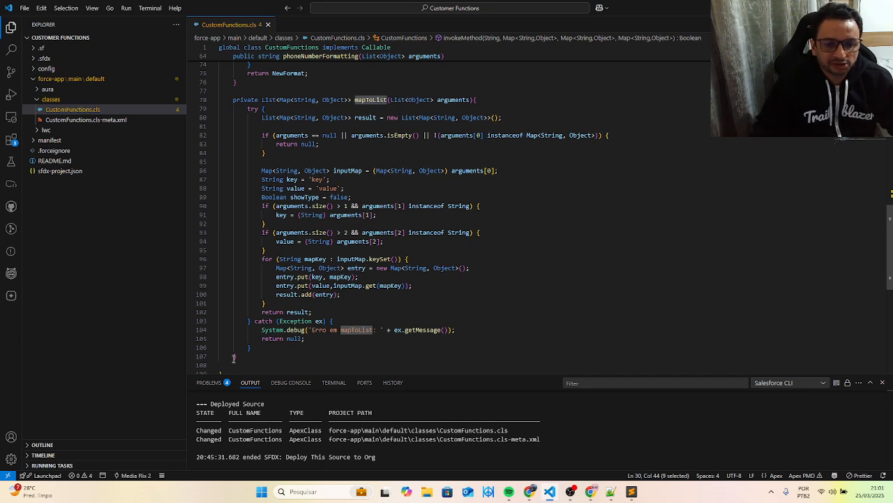
{"action": "left_click", "coordinate": [840, 7]}
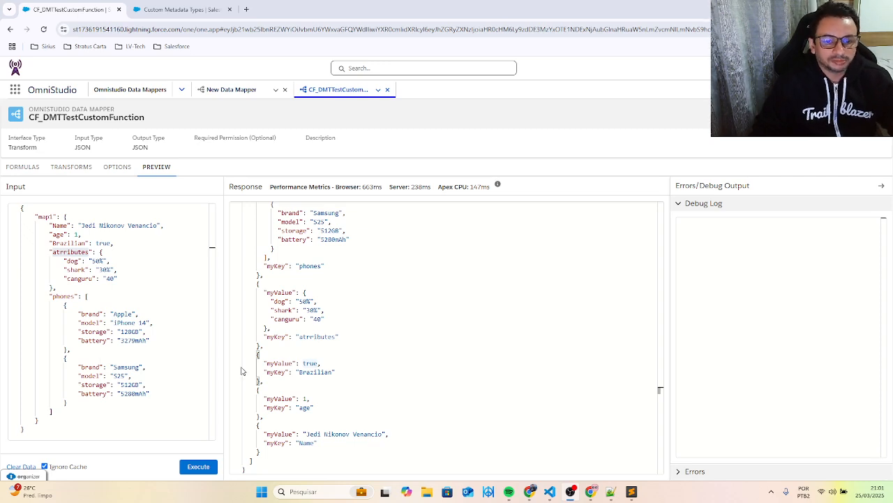
- Compare the phones entries in the response with the map1 input, checking the first phone's brand key and its Apple value
{"action": "scroll", "coordinate": [278, 375], "scroll_direction": "up", "scroll_amount": 1}
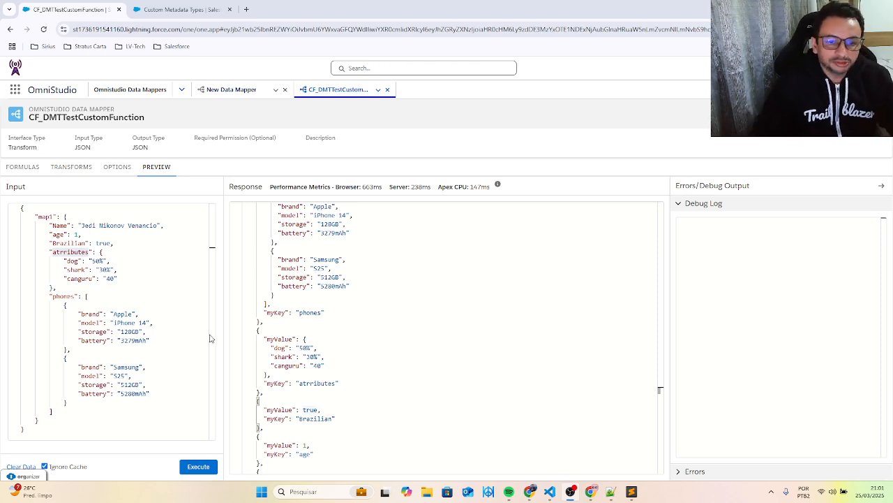
{"action": "double_click", "coordinate": [90, 314]}
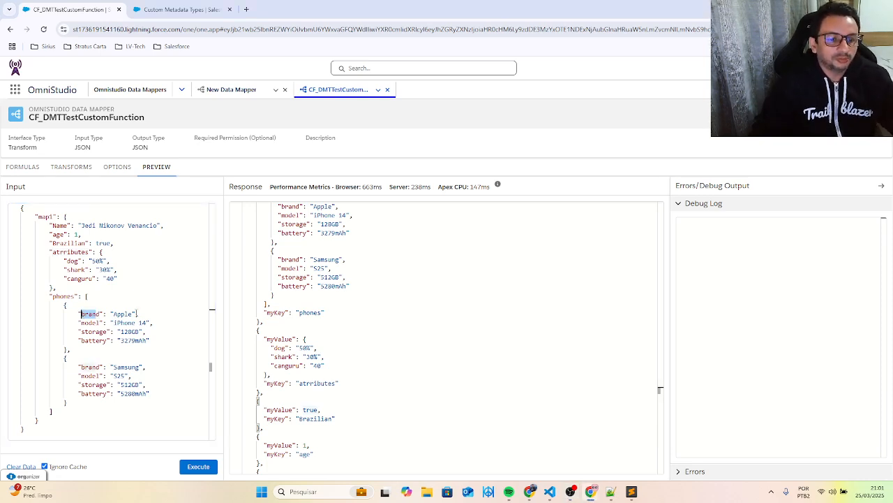
{"action": "left_click", "coordinate": [134, 314]}
{"action": "left_click_drag", "start_coordinate": [134, 314], "coordinate": [113, 313]}
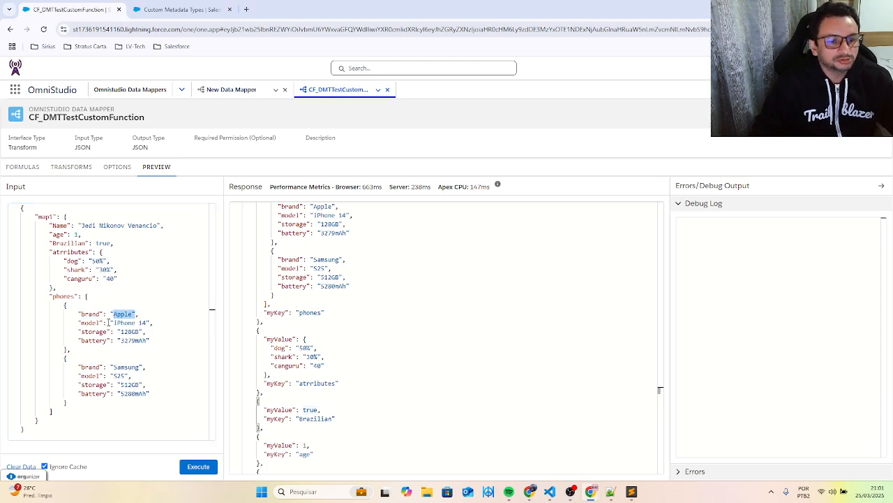
{"action": "double_click", "coordinate": [90, 314]}
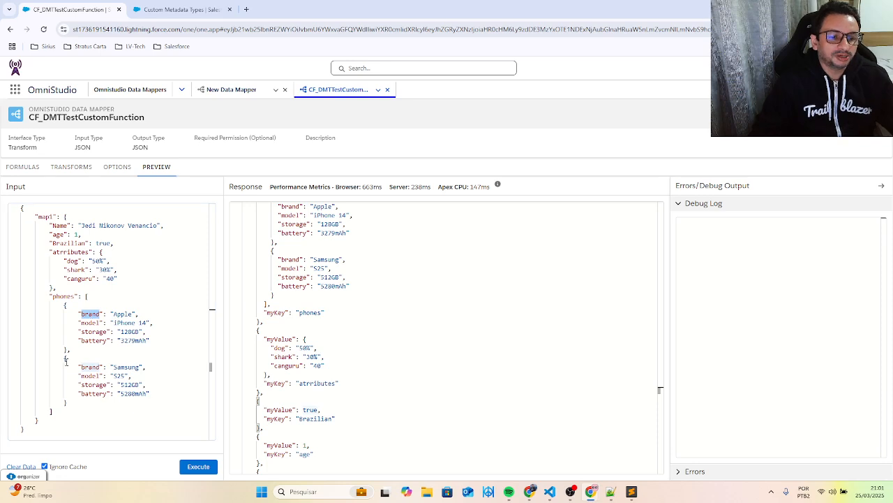